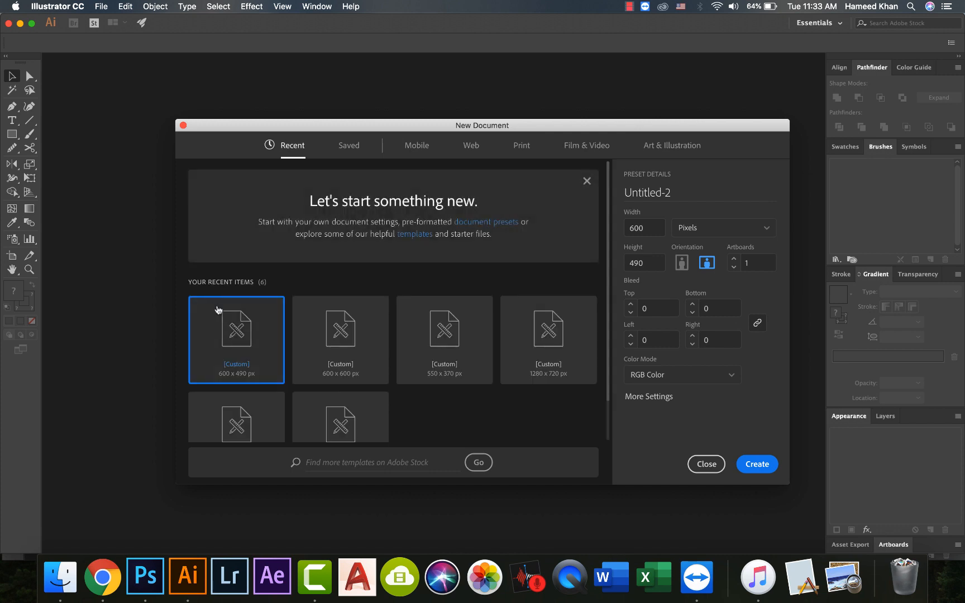
Create a new 600 × 600 px document and view it at 100%.
double_click(351, 330)
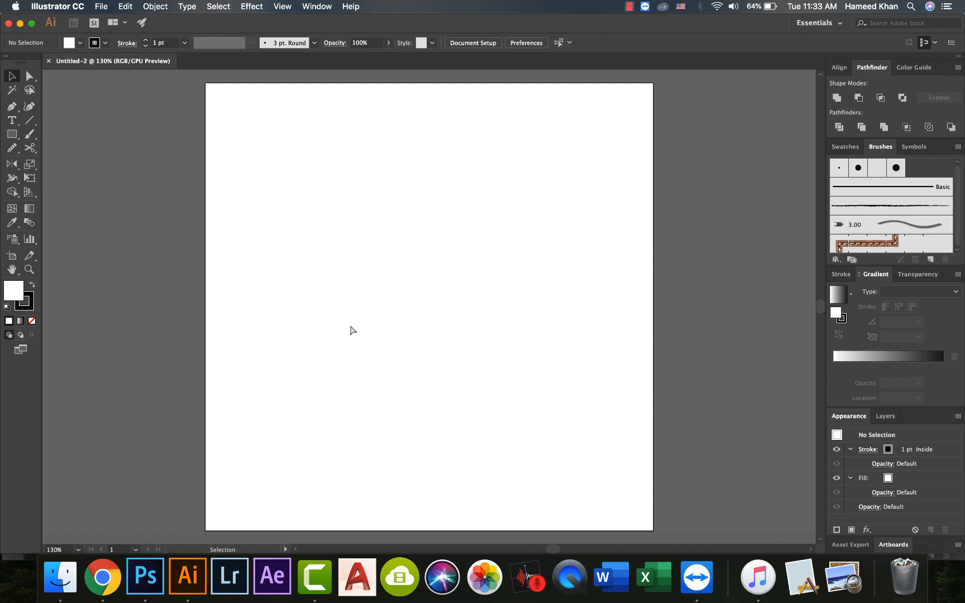
key(super+1)
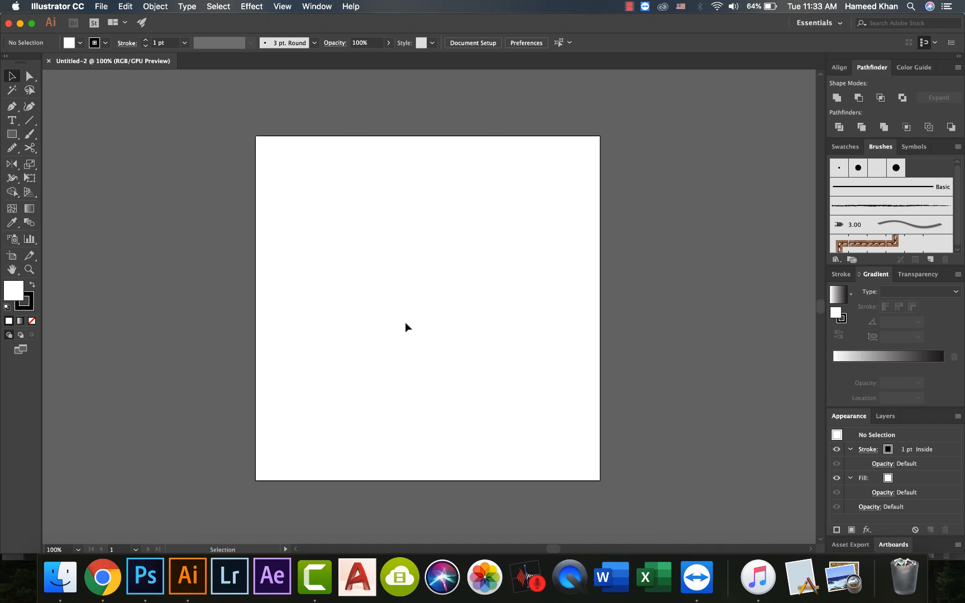
Switch to Chrome and view the Online Repair logo post on Instagram as the reference for the design.
click(102, 576)
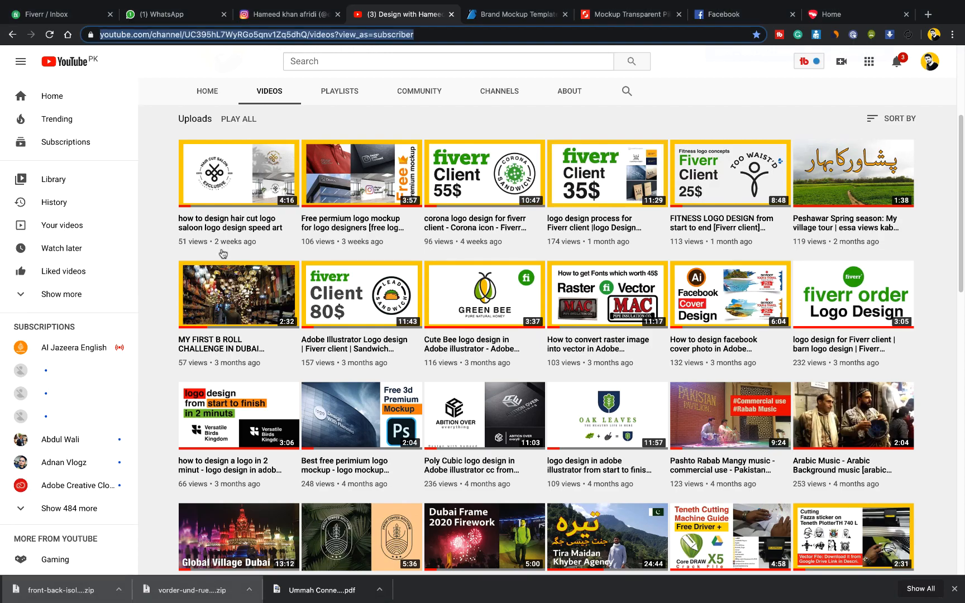
click(261, 14)
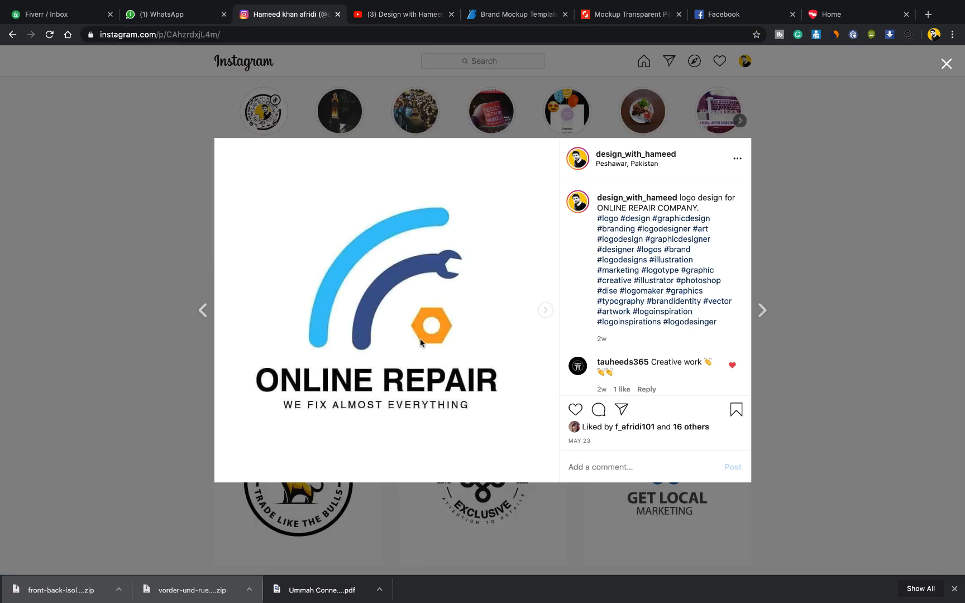
key(super+Tab)
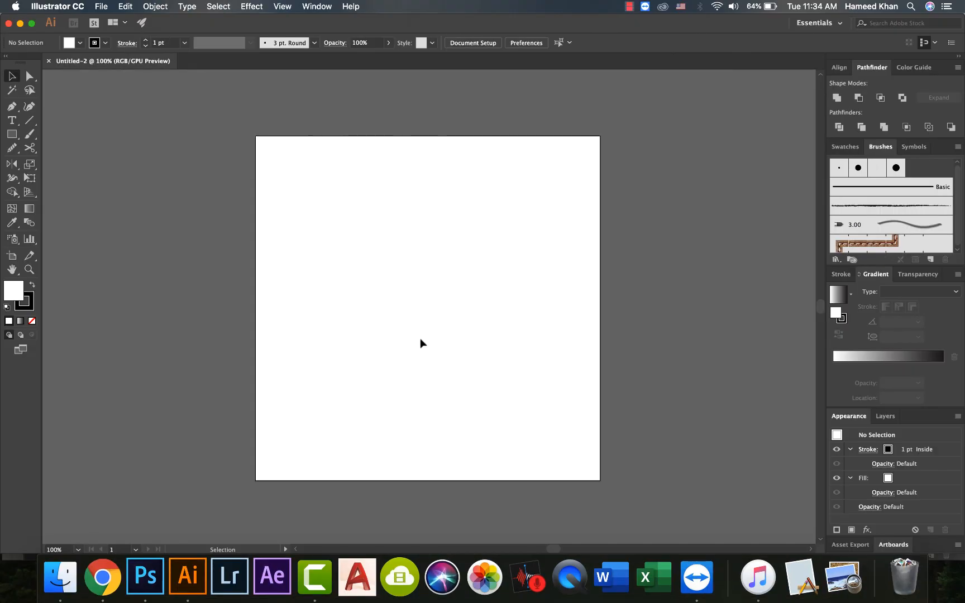
Draw a circle about 244 px in diameter near the centre of the artboard.
drag(8, 129, 43, 162)
drag(429, 305, 401, 372)
key(super+equal)
key(v)
key(super+shift+a)
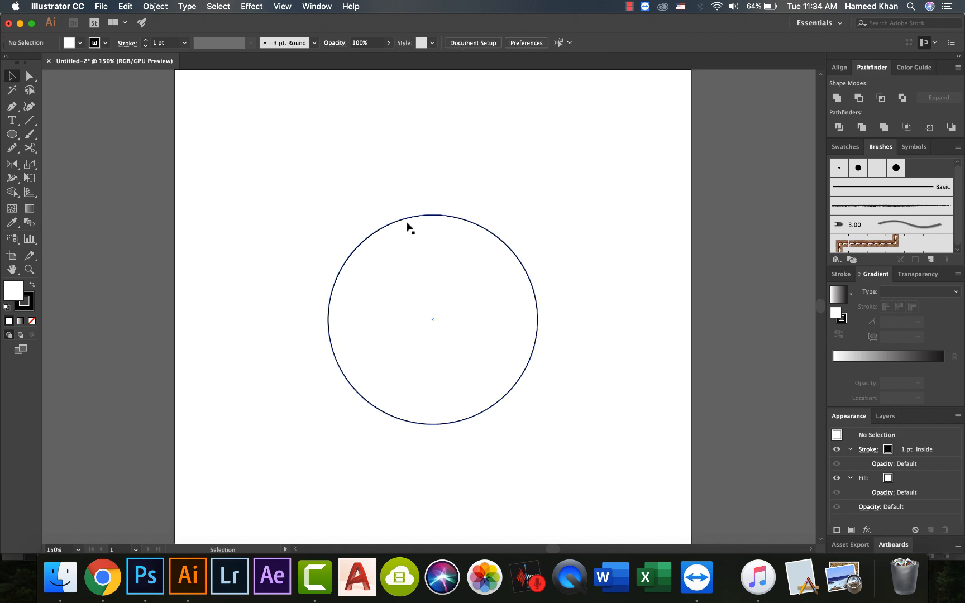
Set the circle's stroke weight to 13 pt.
click(401, 221)
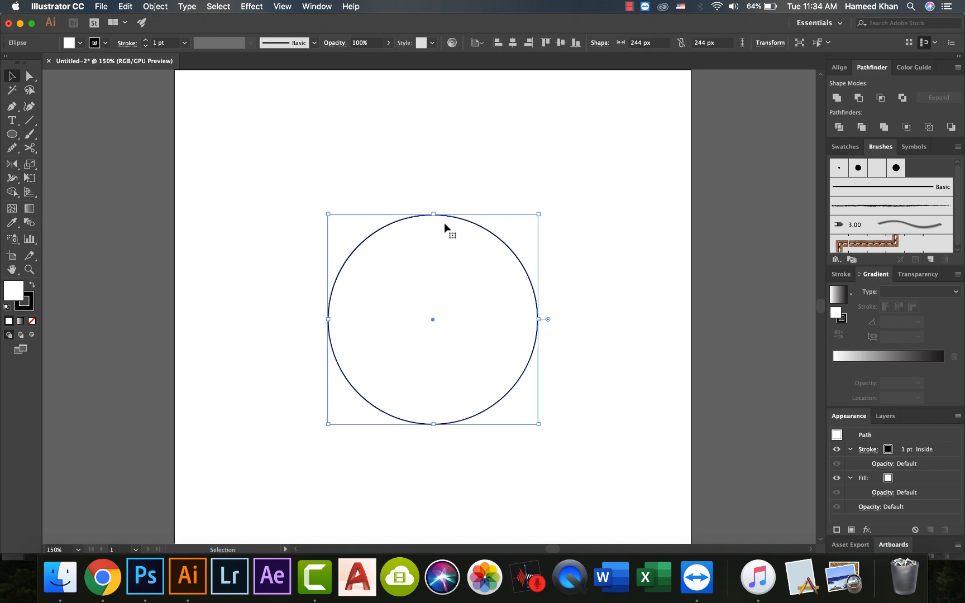
click(171, 44)
key(Up)
key(Up)
key(Up)
key(Up)
key(Up)
key(Up)
key(Up)
key(Up)
key(Up)
key(Up)
key(Up)
key(Up)
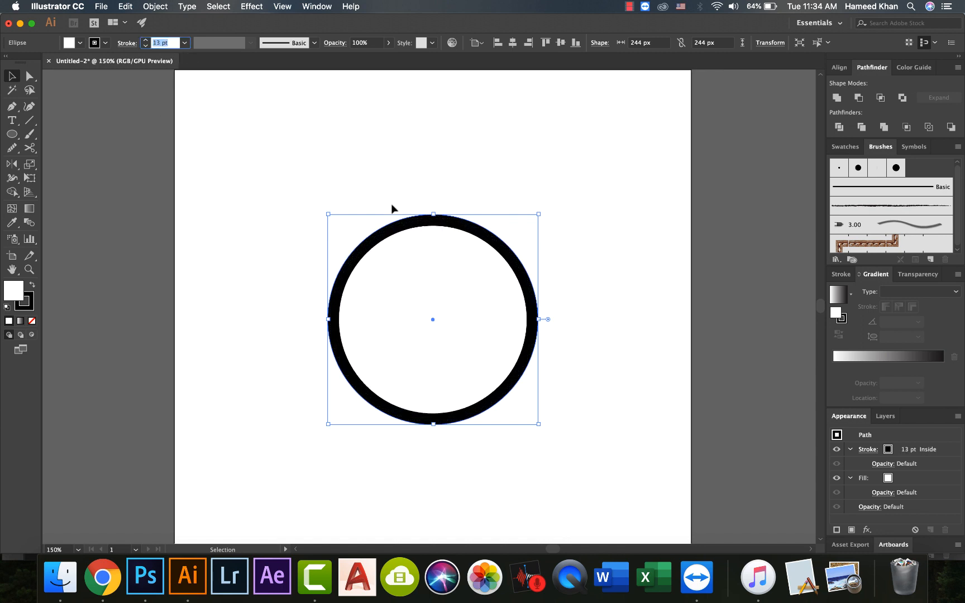
Give the circle's stroke round caps and round corner joins, and align it to the centre of the path.
click(873, 451)
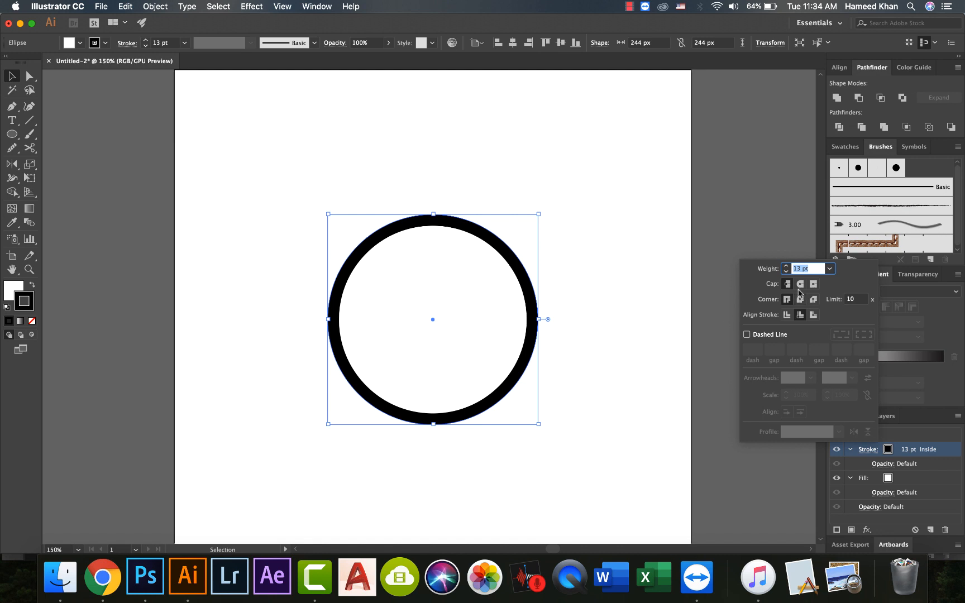
click(787, 316)
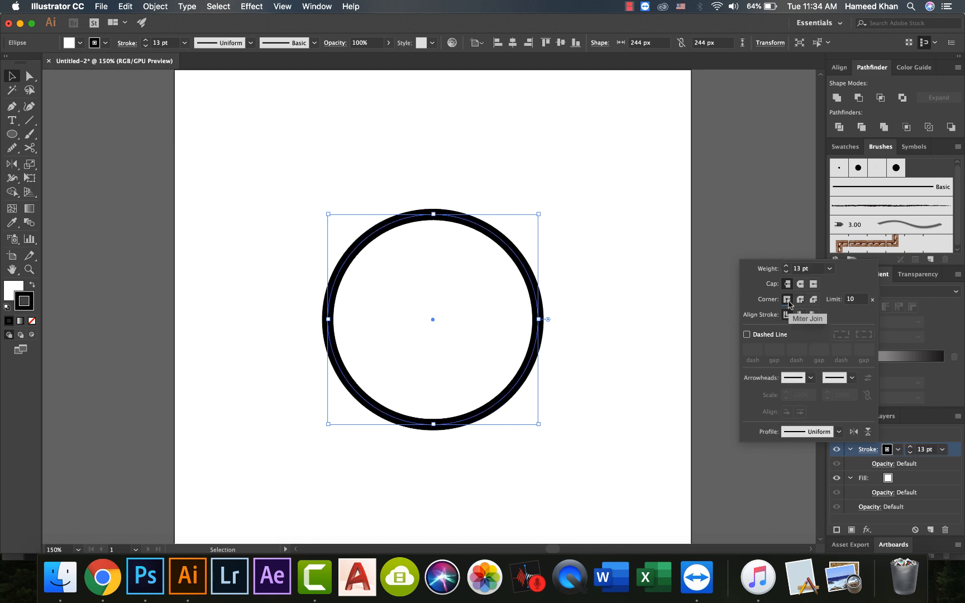
click(800, 314)
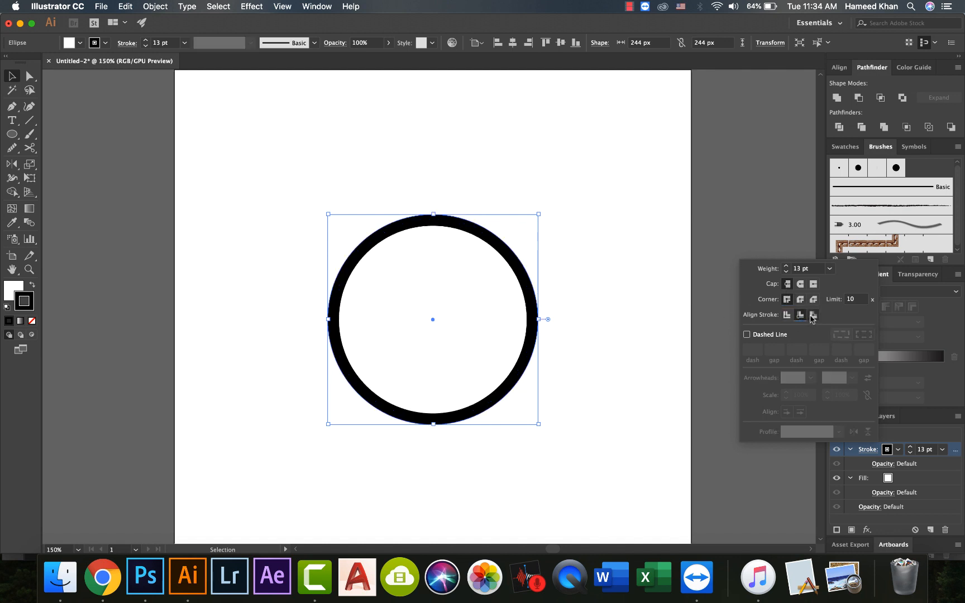
click(812, 315)
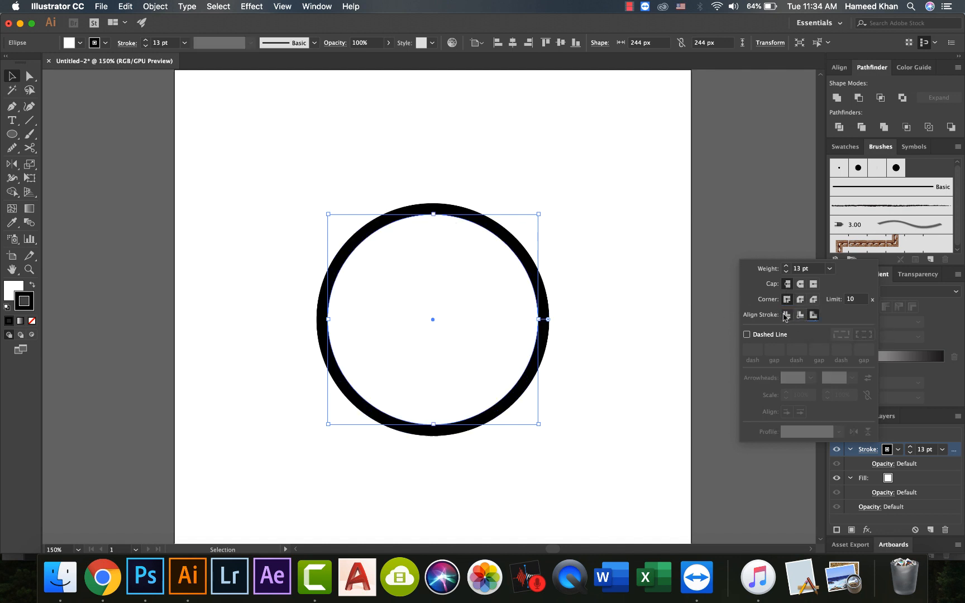
click(797, 301)
click(786, 315)
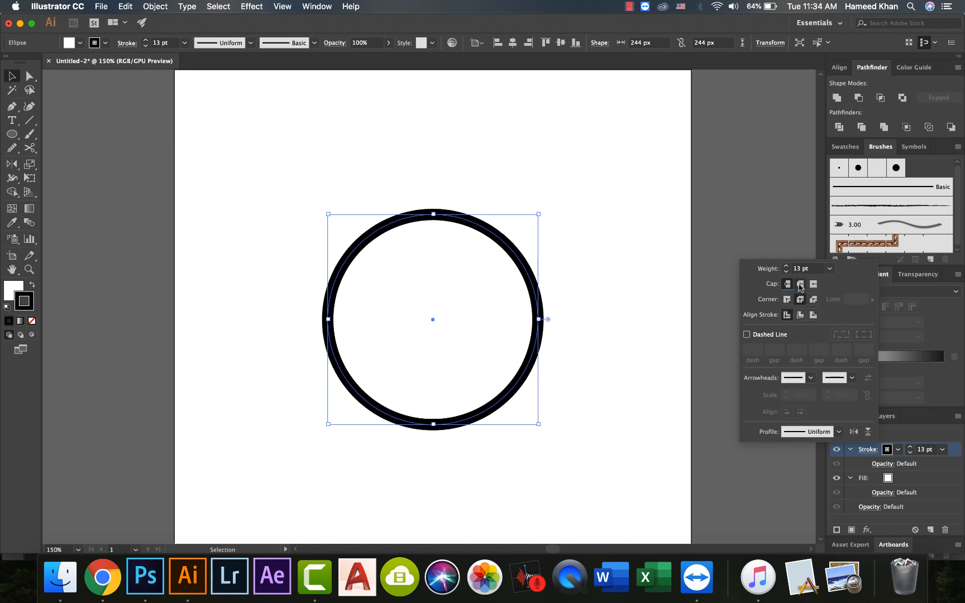
Duplicate the circle in place and scale the copy down around its centre to form a smaller concentric ring.
key(super+c)
key(super+f)
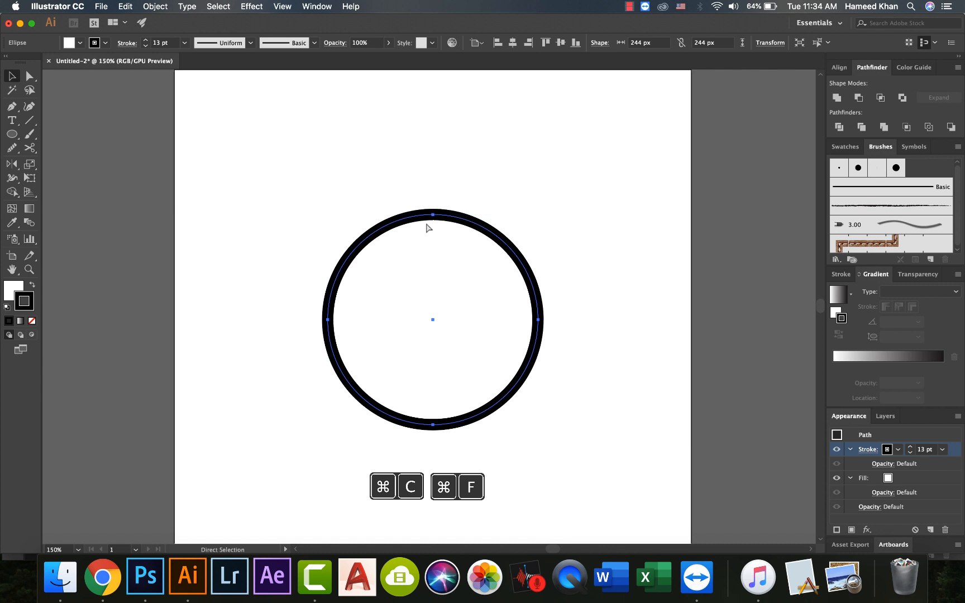
drag(537, 214, 527, 237)
Set the stroke weight of both rings to 19 pt.
key(super+a)
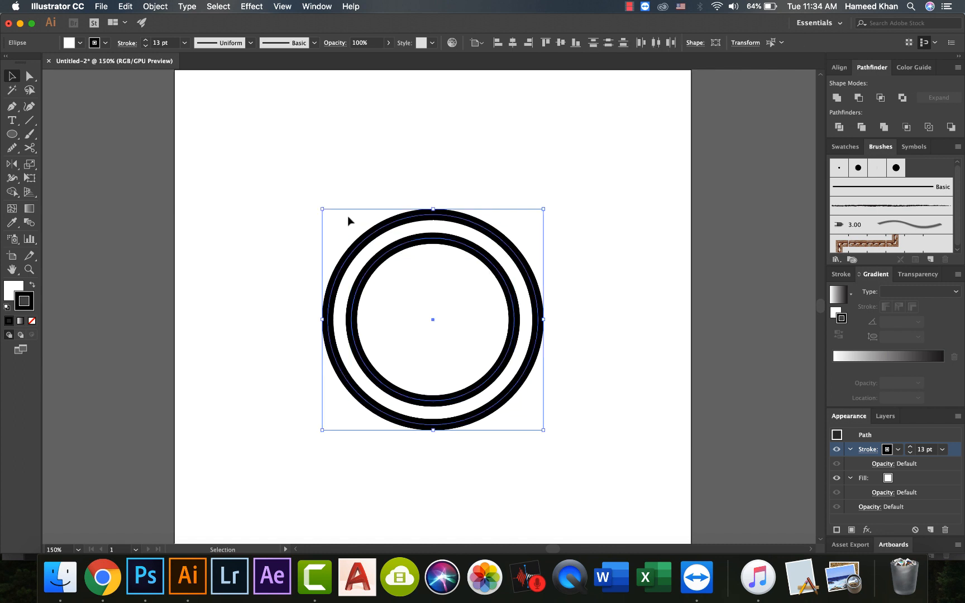
key(Up)
key(Up)
key(Up)
key(Up)
key(Up)
key(Up)
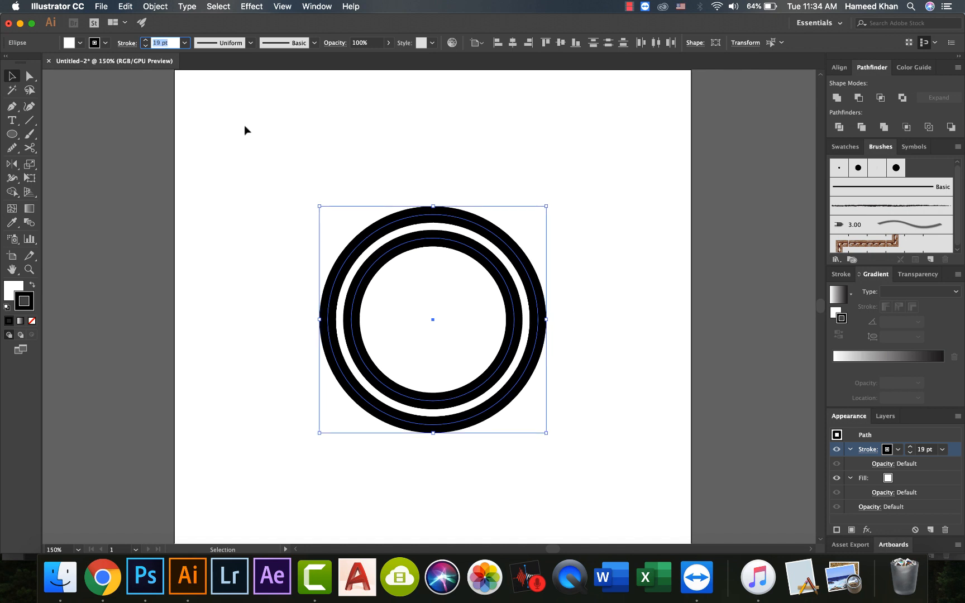
click(244, 125)
Scale the inner ring down around its centre to widen the gap between the two rings.
click(393, 254)
drag(514, 236, 502, 250)
click(329, 160)
key(ctrl+Right)
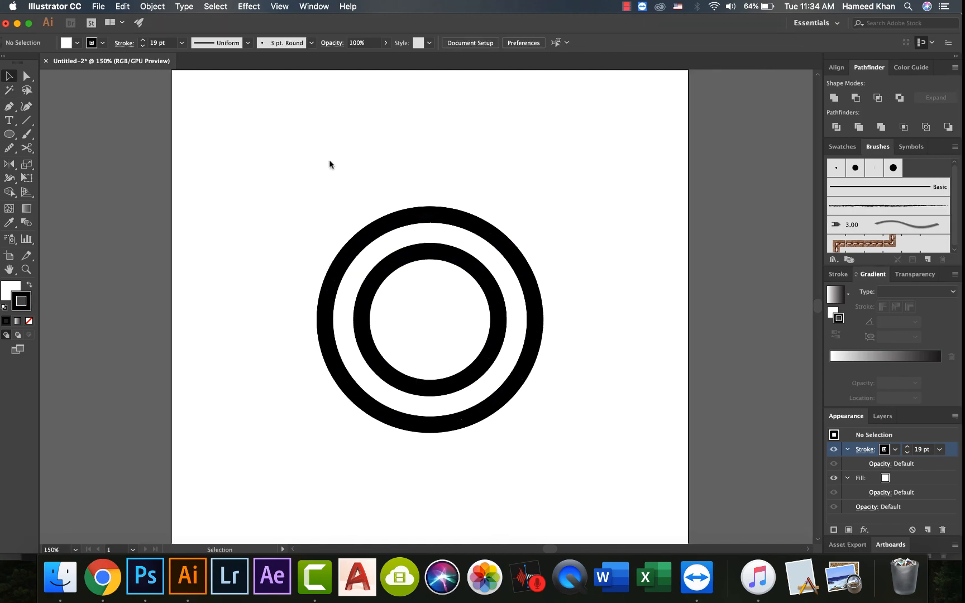
key(ctrl+Left)
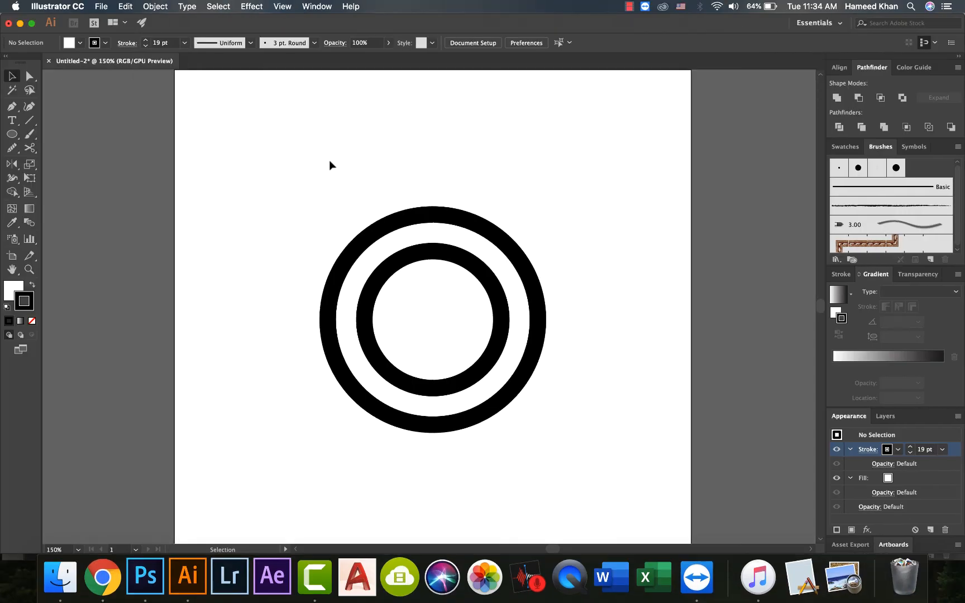
Cut both rings with the Scissors tool at their uppermost and leftmost anchor points.
click(368, 262)
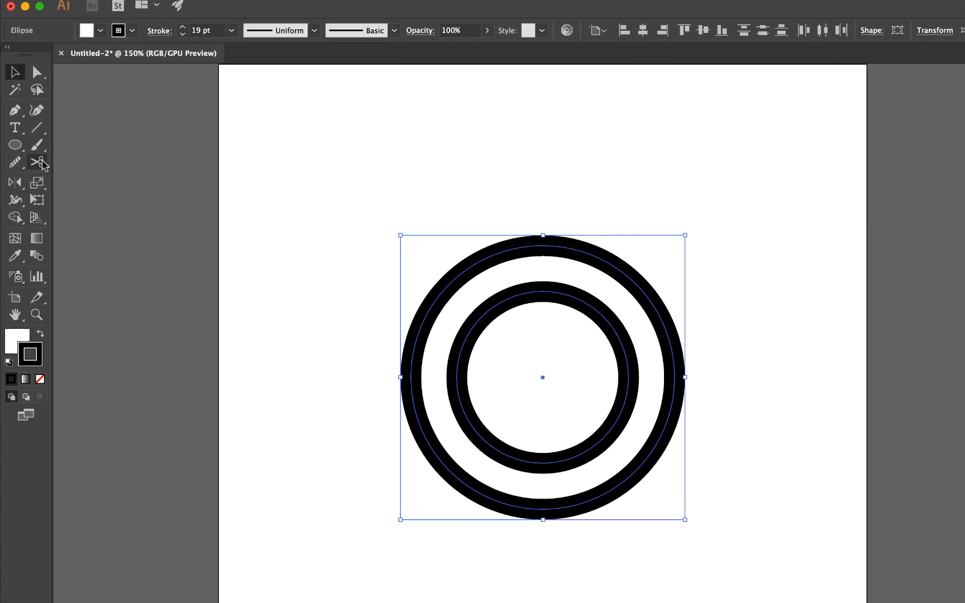
click(33, 149)
click(844, 333)
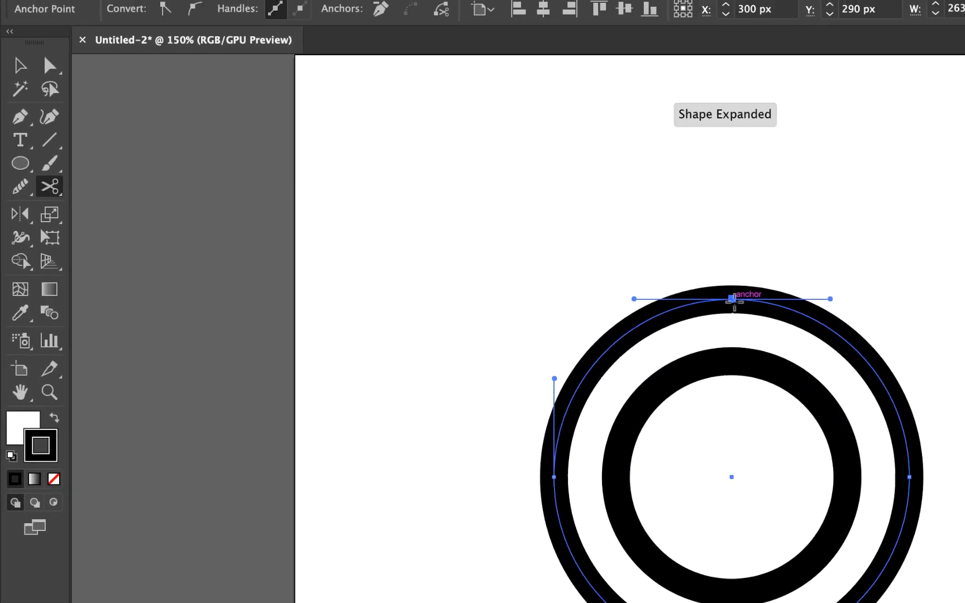
click(841, 402)
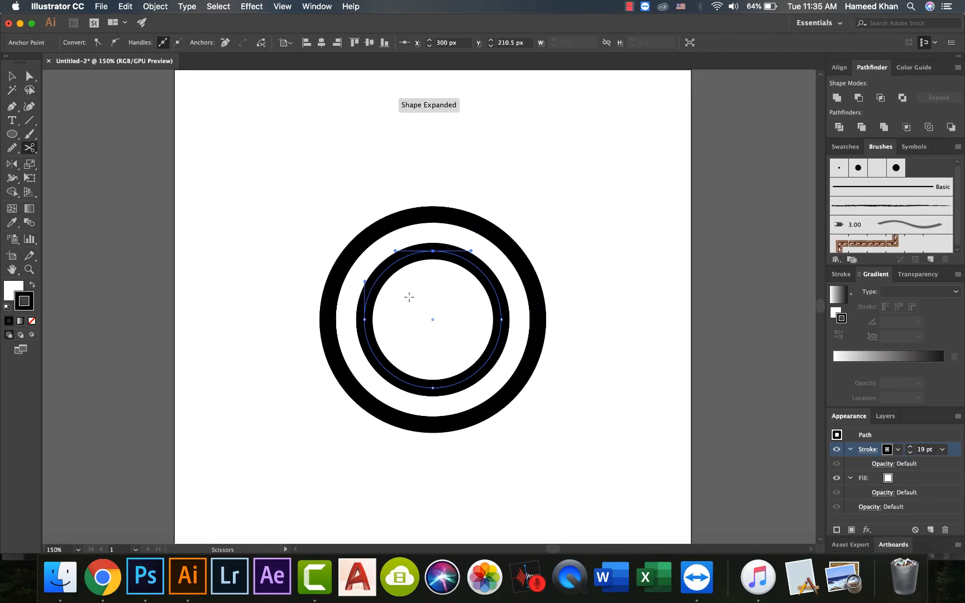
click(364, 320)
click(327, 320)
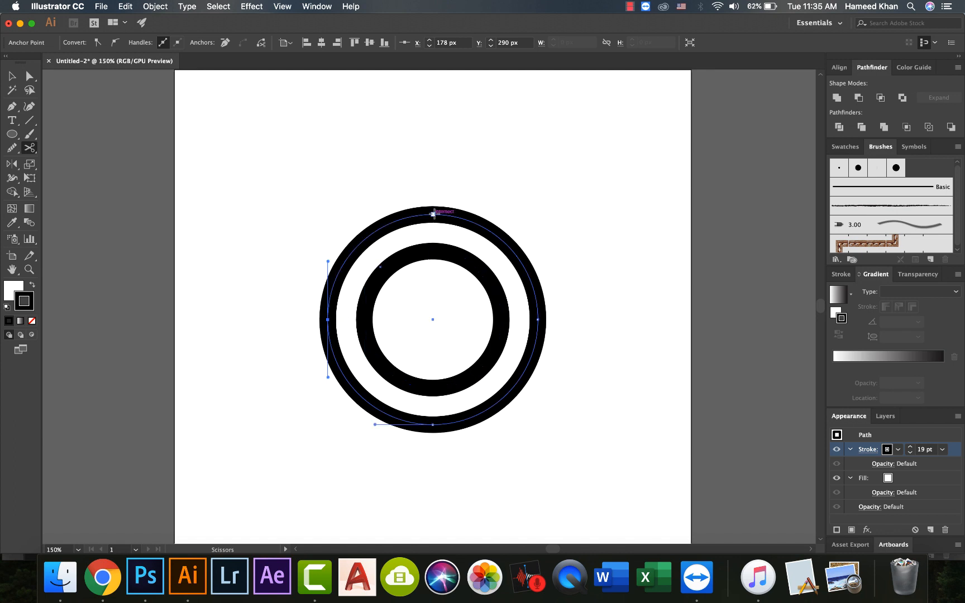
Delete the three-quarter remainder of both cut rings, keeping only their upper-left quarter arcs.
key(v)
drag(451, 341, 424, 439)
key(Delete)
drag(454, 367, 437, 434)
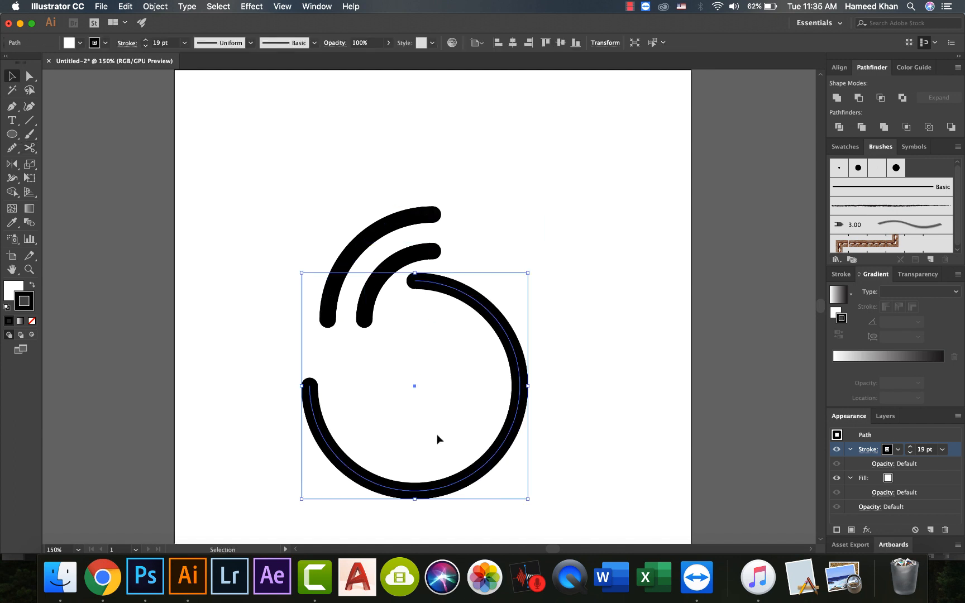
key(Delete)
Expand the two quarter arcs into filled shapes.
key(super+equal)
key(super+equal)
key(super+equal)
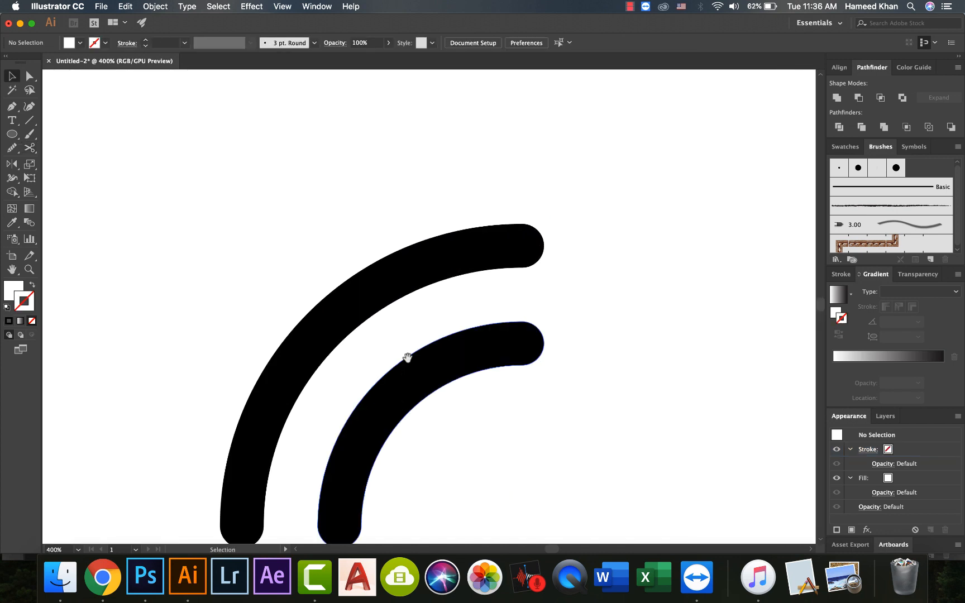
scroll(407, 357, down, 3)
click(397, 339)
shift+click(323, 281)
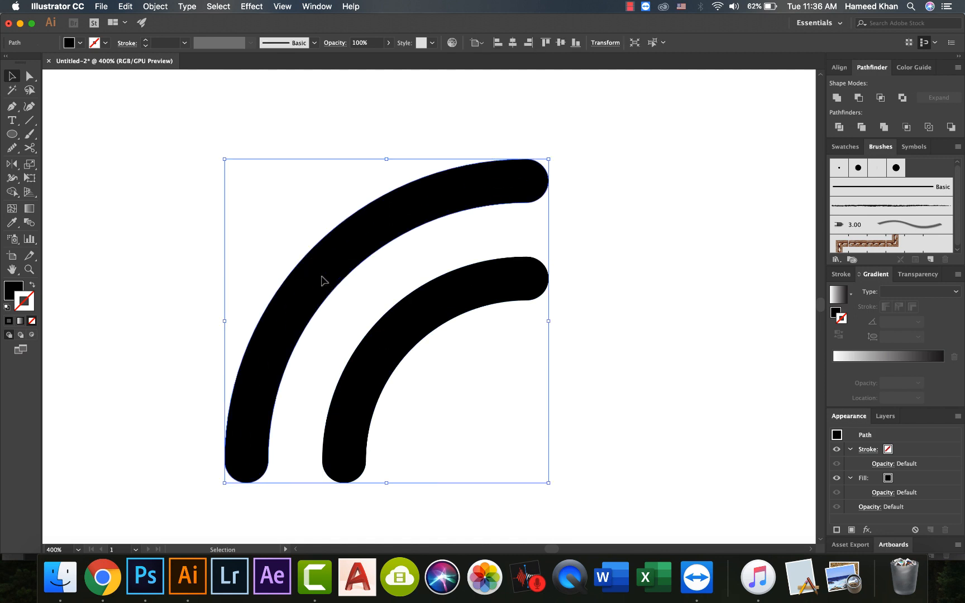
drag(157, 163, 733, 484)
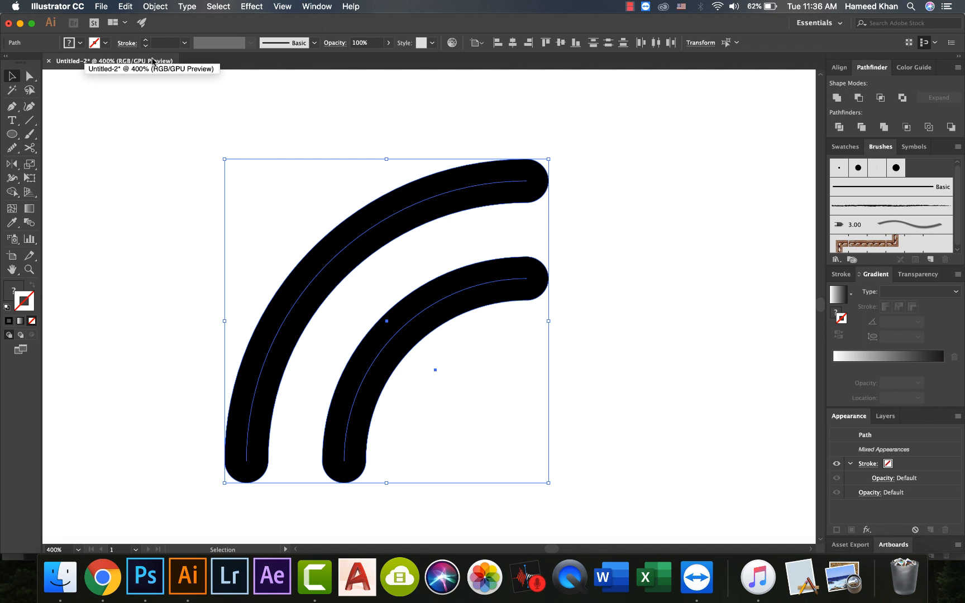
click(156, 7)
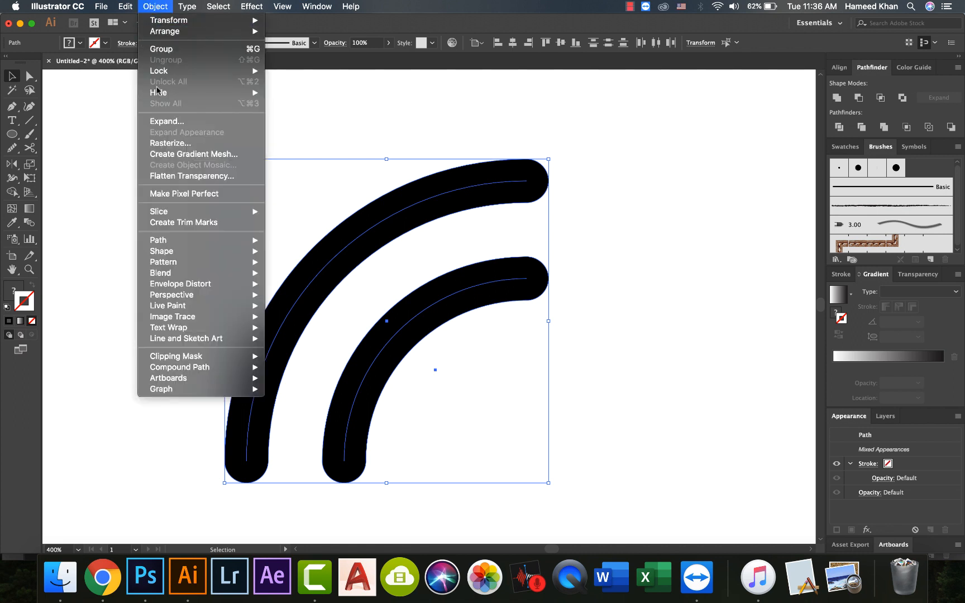
click(163, 122)
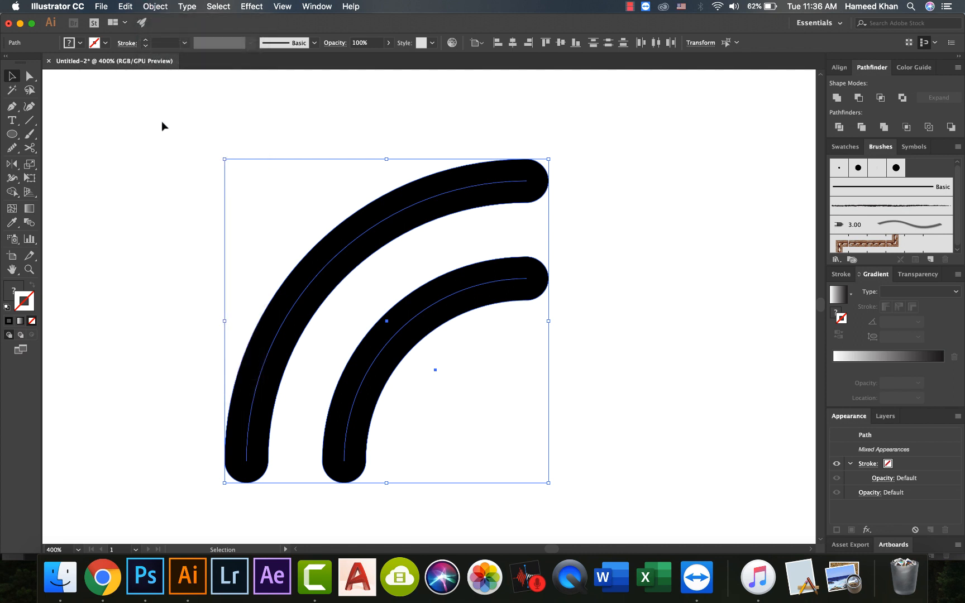
click(147, 144)
Compare the end of the inner arc with the wrench head in the reference logo in Chrome.
key(super+minus)
key(super+minus)
drag(314, 240, 292, 223)
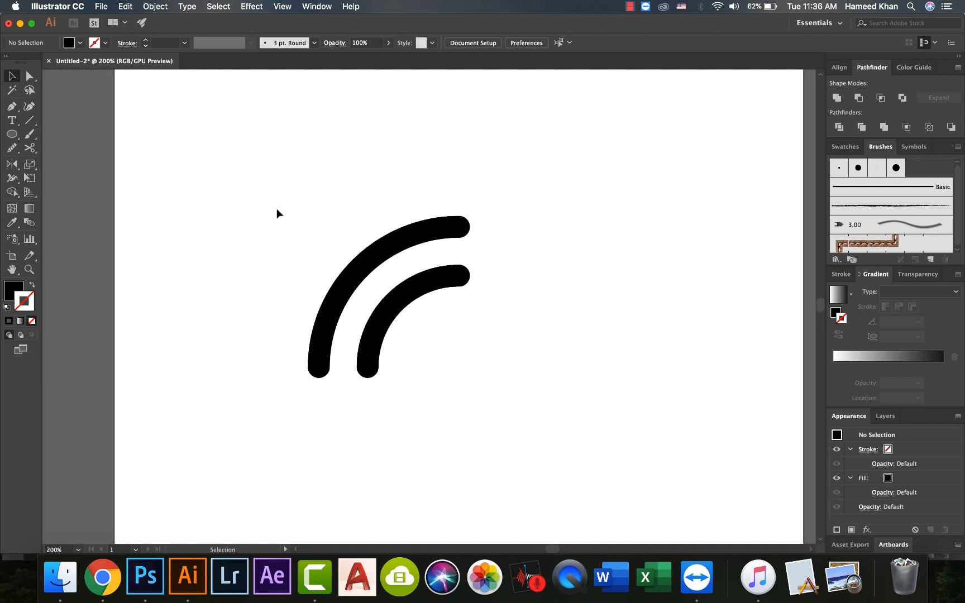
key(super+plus)
drag(434, 259, 411, 277)
click(446, 267)
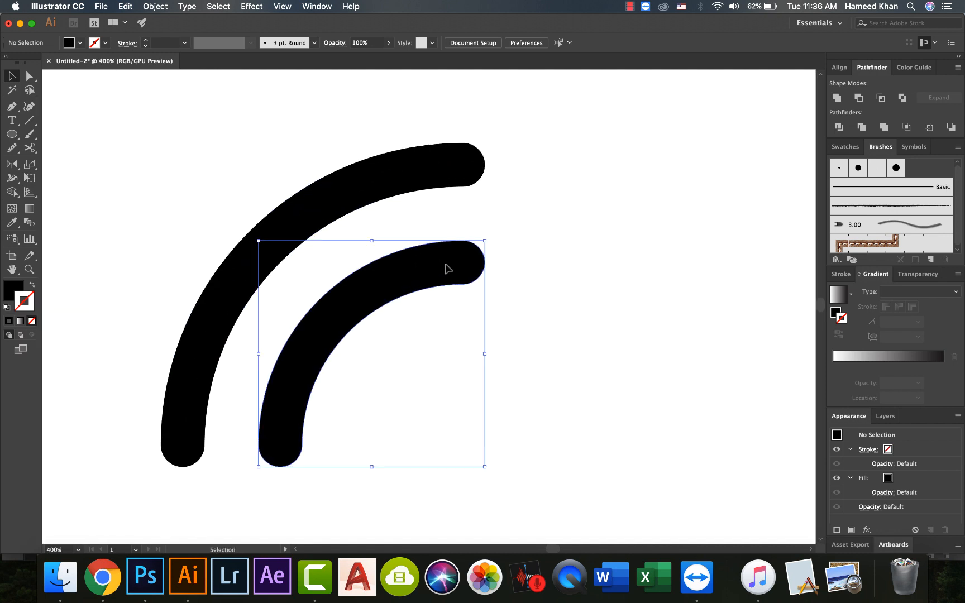
click(557, 254)
key(ctrl+Right)
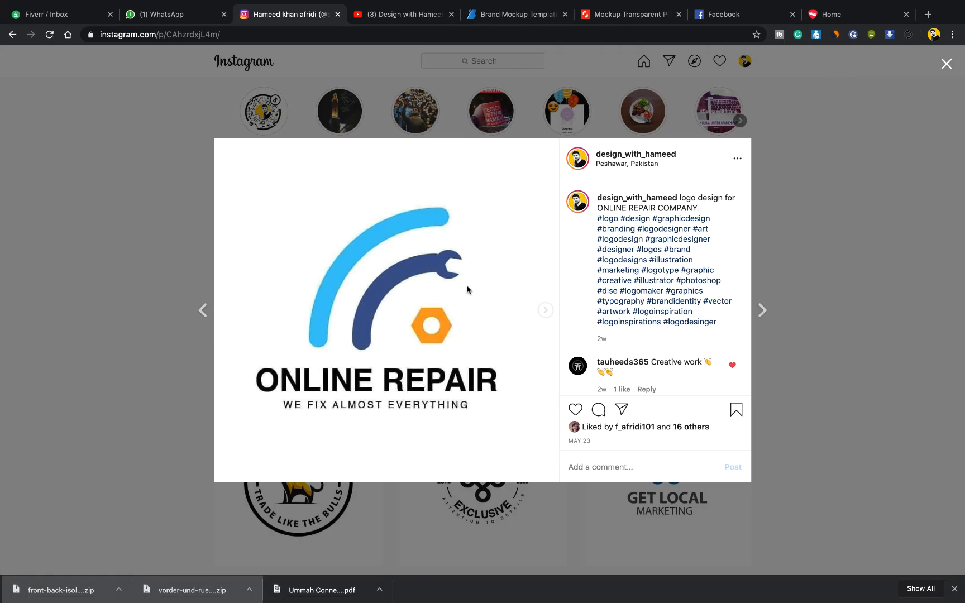
key(super+Tab)
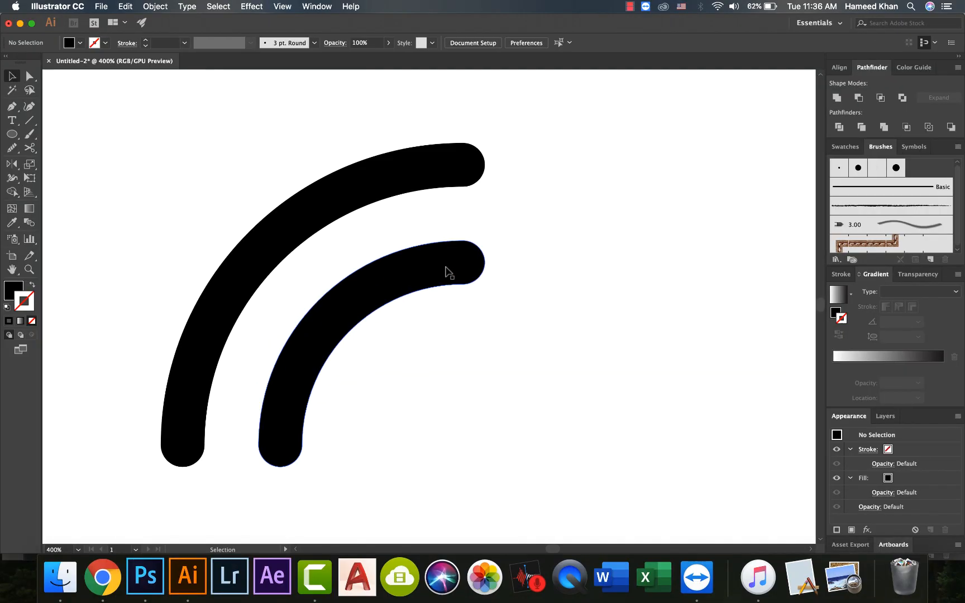
Draw a filled circle wider than the inner arc and position it over the arc's upper end as the wrench head.
key(super+plus)
drag(549, 263, 498, 320)
key(l)
drag(449, 297, 441, 368)
key(v)
click(532, 327)
scroll(491, 321, up, 2)
click(457, 317)
click(545, 331)
drag(545, 331, 529, 325)
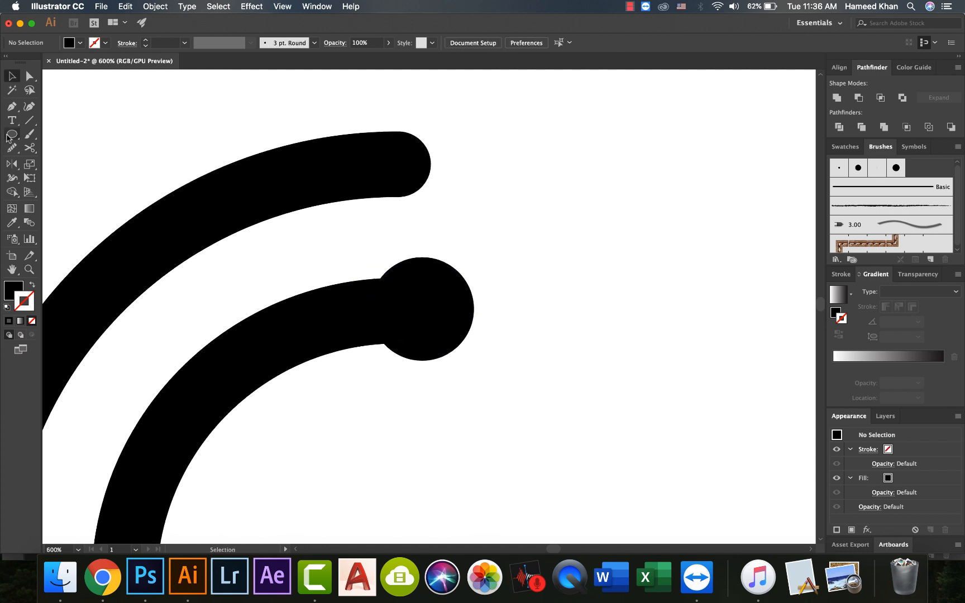
Draw a hexagon beside the wrench head, shrink it and place it over the outer half of the circle.
drag(8, 137, 41, 179)
drag(607, 267, 586, 341)
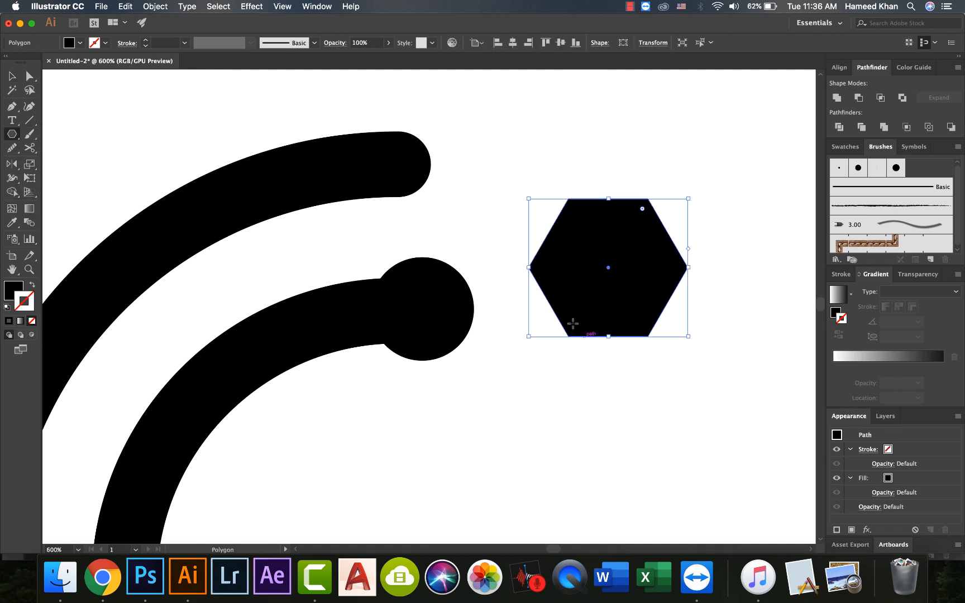
key(v)
drag(523, 193, 593, 342)
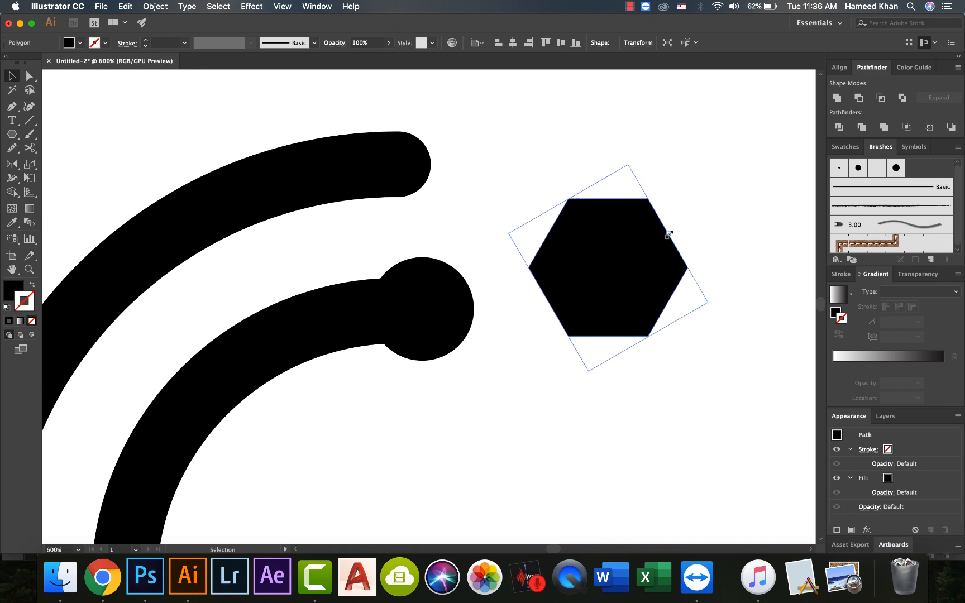
drag(669, 234, 453, 311)
Fill the hexagon with white sampled from the empty artboard.
key(i)
click(565, 269)
key(v)
click(565, 269)
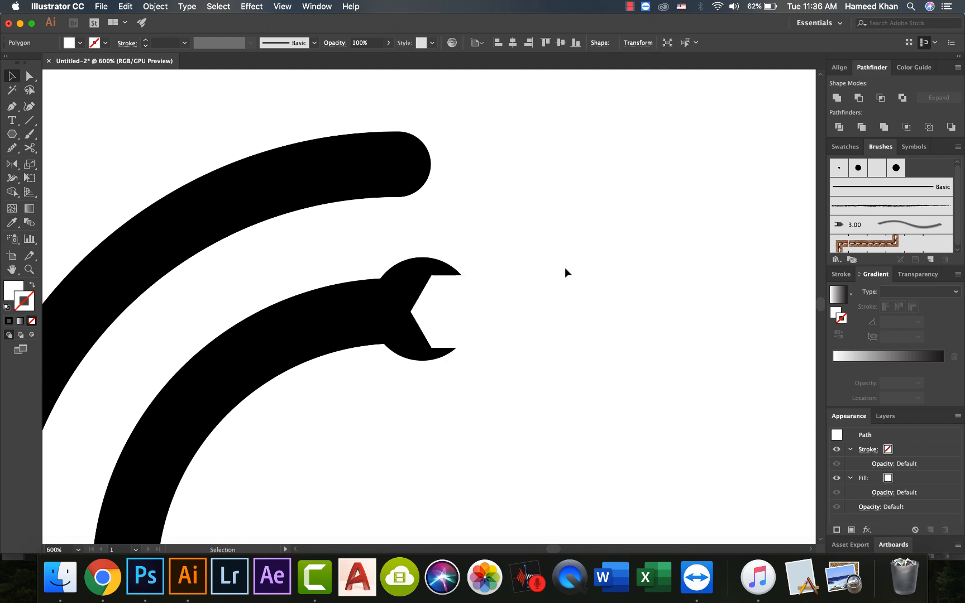
Shrink the white hexagon slightly over the wrench-head circle.
drag(568, 275, 632, 235)
click(531, 275)
drag(532, 276, 553, 263)
click(642, 254)
click(534, 261)
click(570, 278)
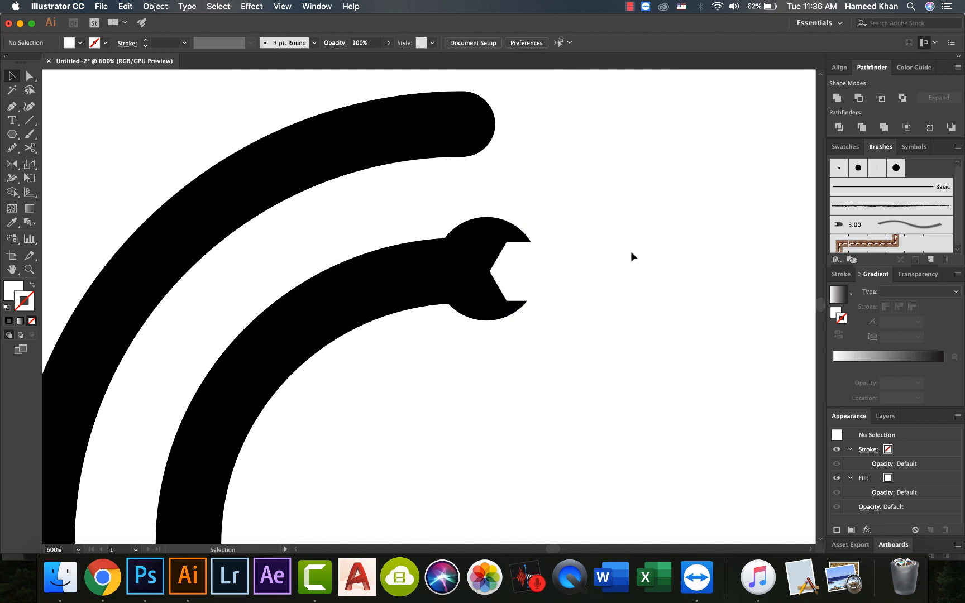
Stretch the white hexagon horizontally by moving its three outer anchor points well beyond the circle's right edge.
click(533, 267)
key(super+equal)
click(556, 288)
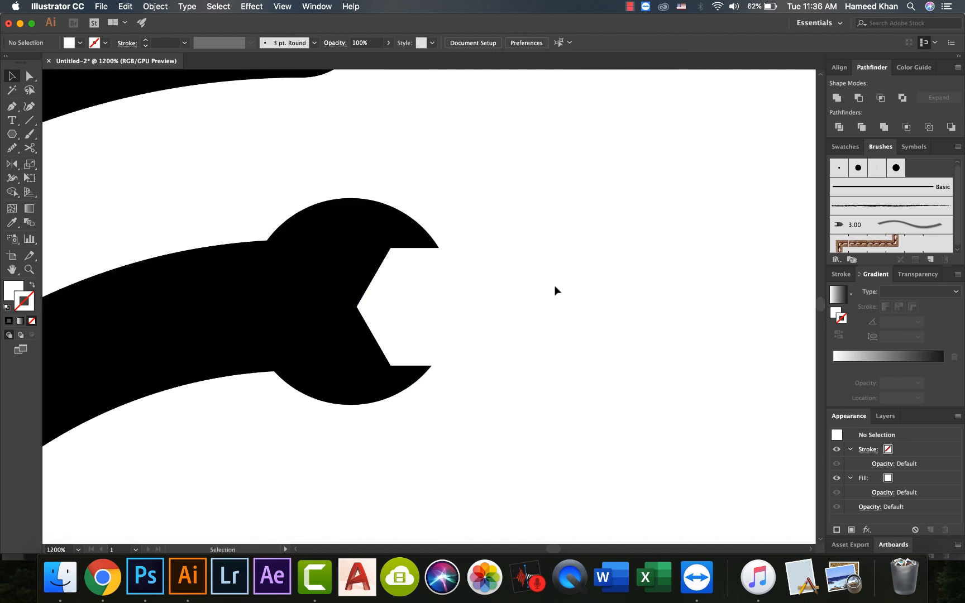
key(a)
click(458, 248)
shift+click(492, 306)
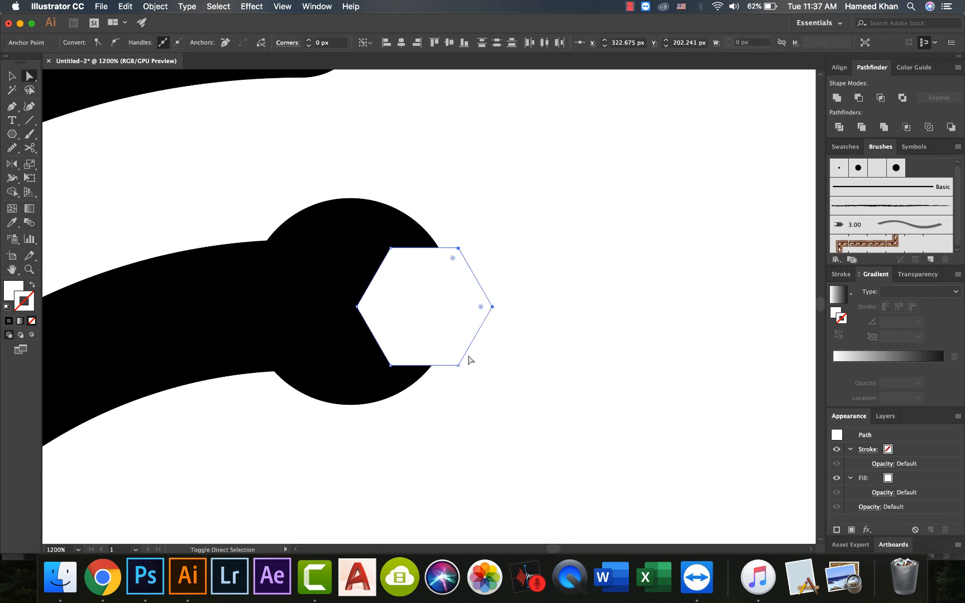
shift+click(459, 365)
drag(458, 365, 615, 348)
Move the stretched white hexagon left so its point reaches deeper into the circle.
key(v)
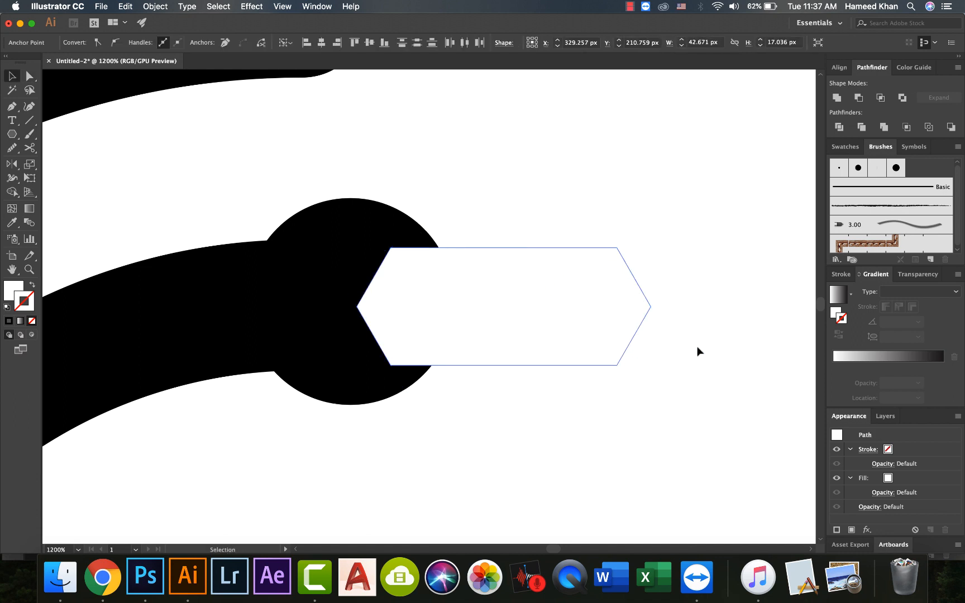
drag(566, 316, 531, 317)
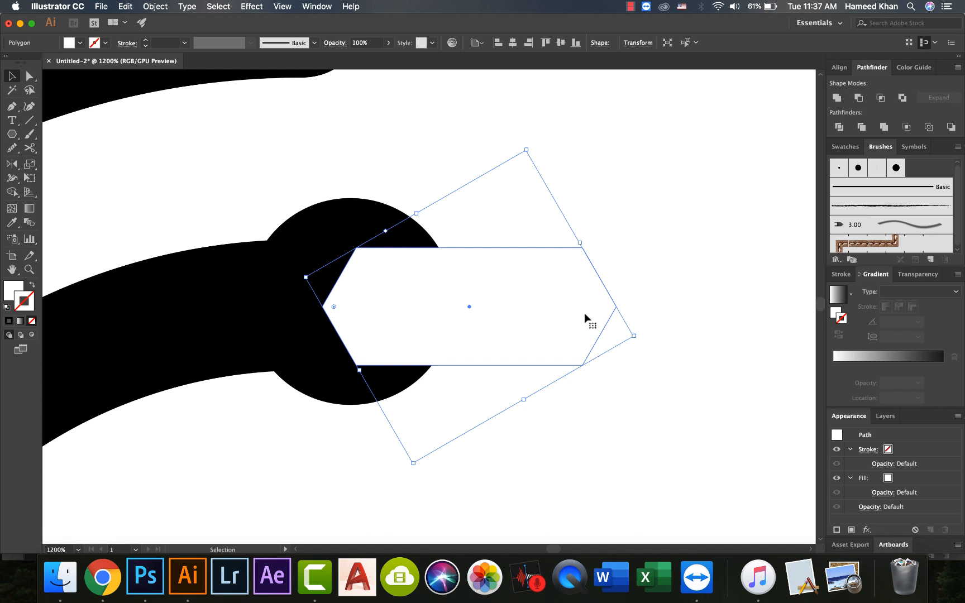
click(699, 306)
Scale the stretched white hexagon down slightly and adjust its position over the circle.
key(super+minus)
key(super+minus)
key(super+minus)
drag(596, 345, 614, 302)
key(super+equal)
key(super+equal)
click(557, 258)
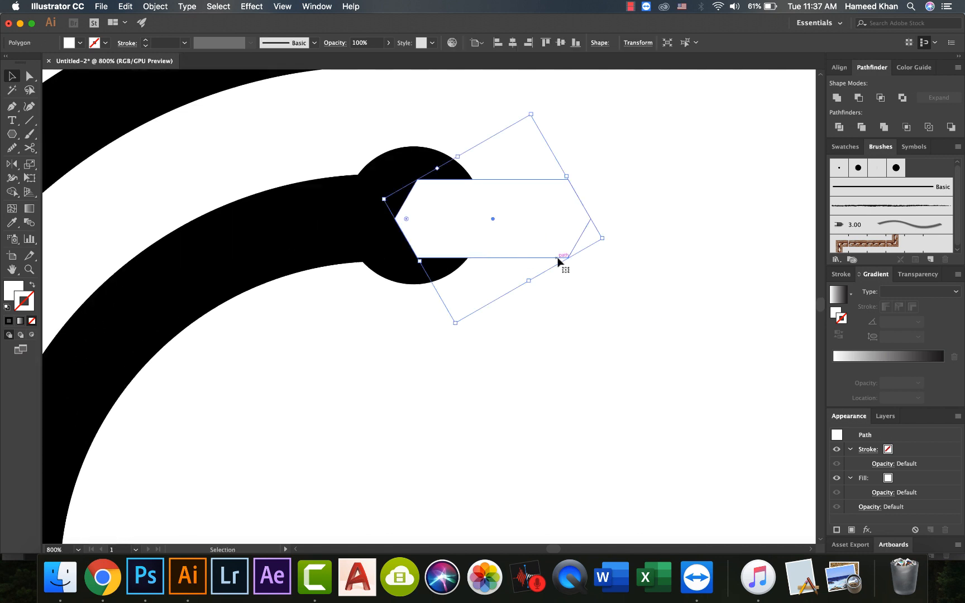
drag(528, 280, 516, 275)
click(605, 284)
drag(453, 201, 451, 204)
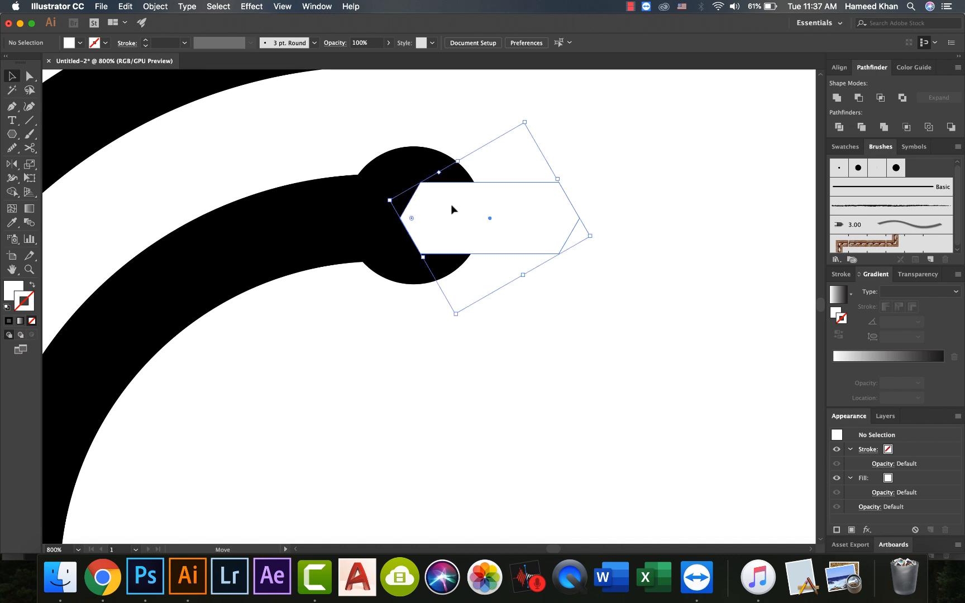
click(570, 338)
Nudge the white hexagon down to center it vertically in the wrench-head circle.
click(456, 234)
key(super+equal)
key(super+equal)
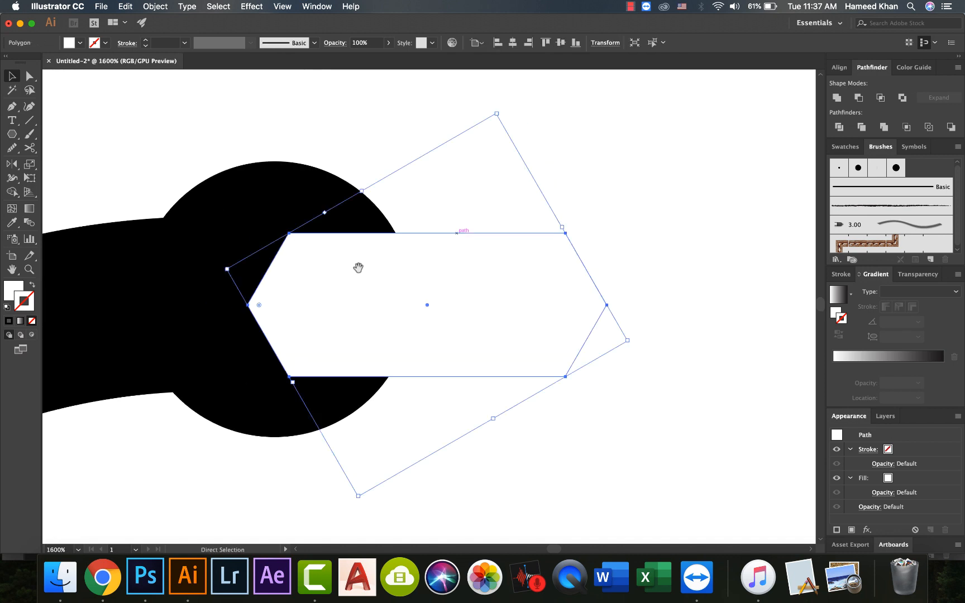
drag(325, 294, 543, 282)
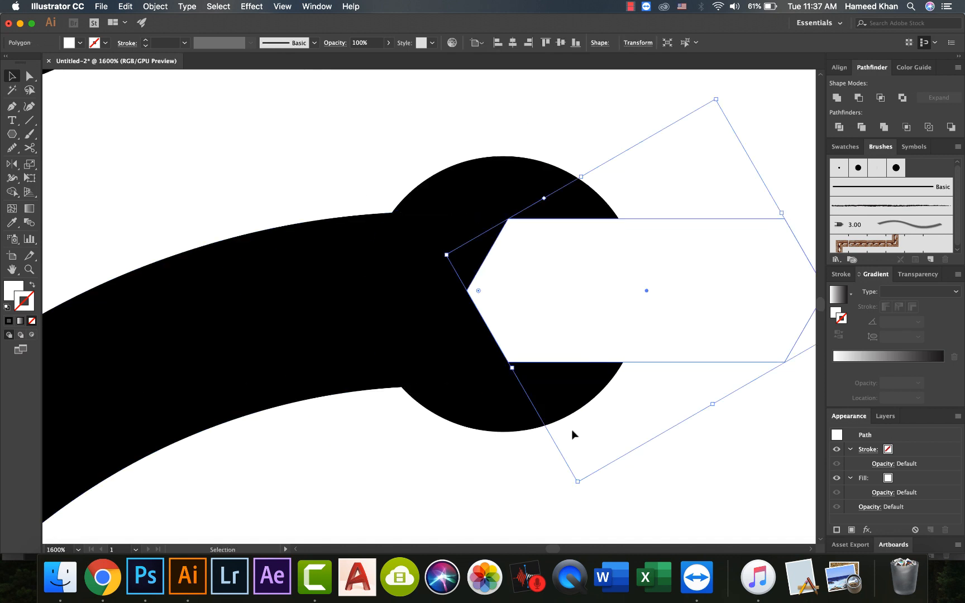
click(698, 481)
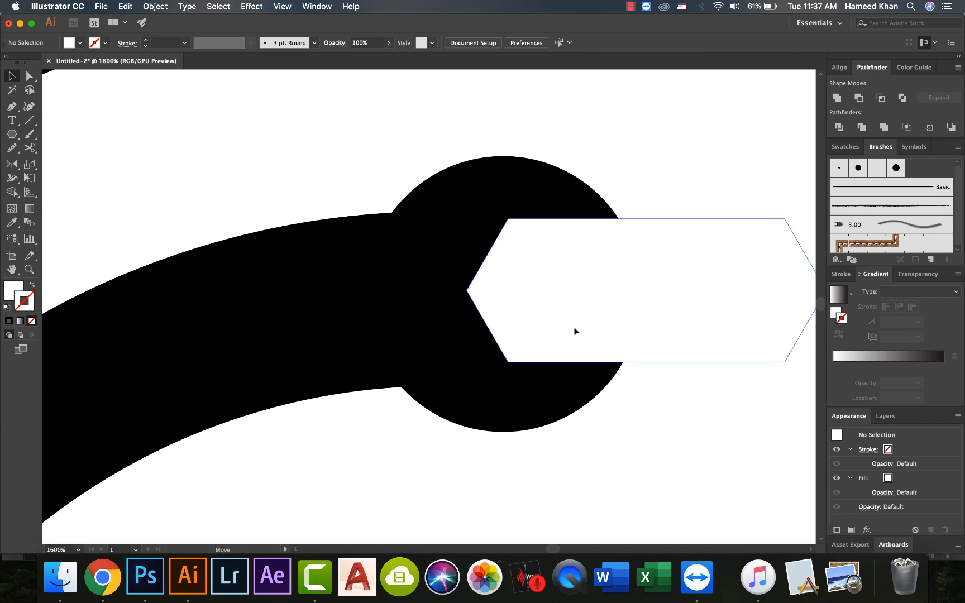
drag(574, 328, 574, 335)
Turn off Snap to Pixel and fine-tune the white hexagon's position inside the circle.
key(super+minus)
key(super+minus)
key(super+minus)
click(520, 403)
drag(479, 418, 561, 368)
key(super+plus)
key(super+plus)
key(super+plus)
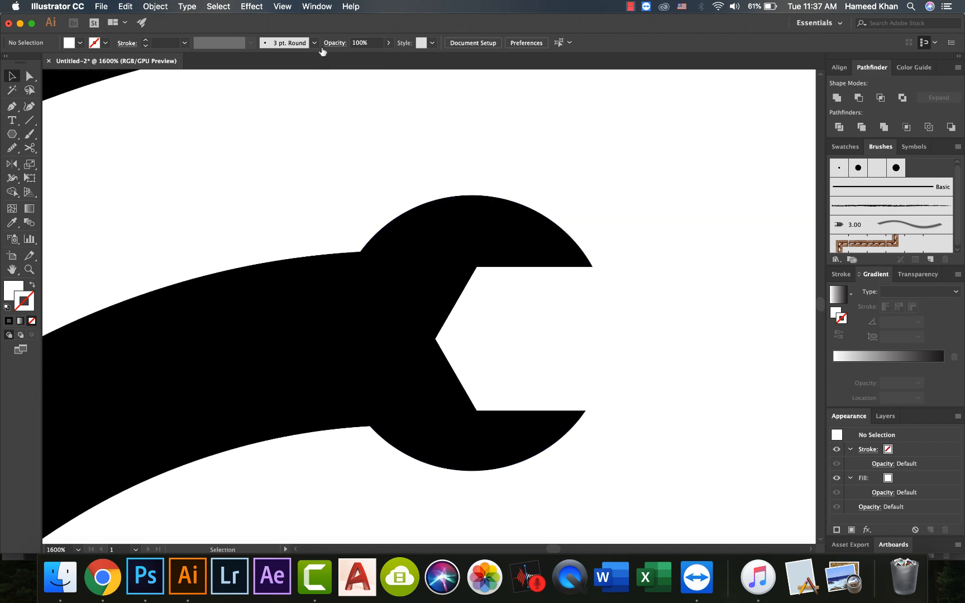
click(314, 7)
mouse_move(282, 6)
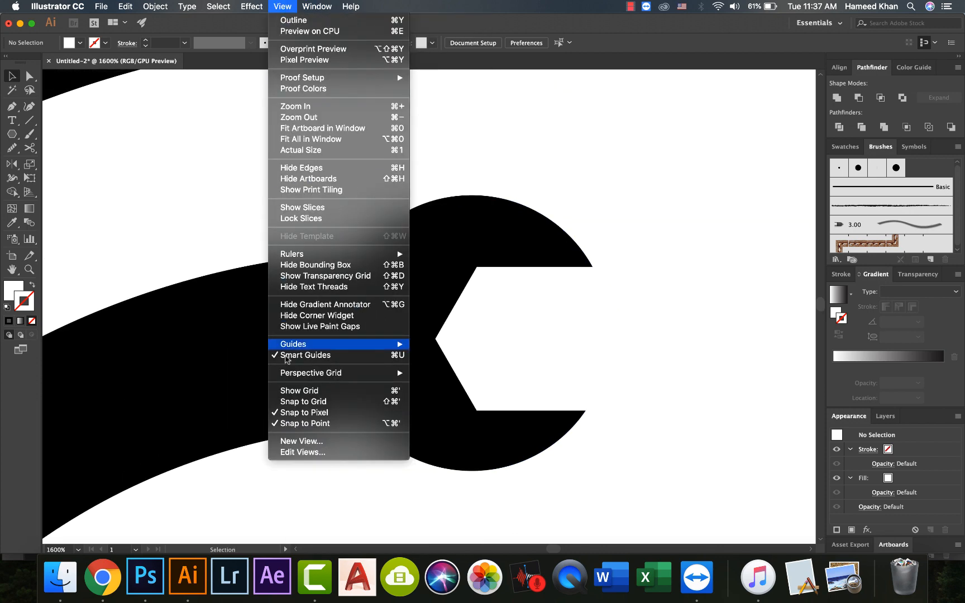
click(284, 415)
click(532, 329)
drag(532, 330, 523, 327)
click(246, 149)
Divide the wrench-head circle with the white hexagon using Pathfinder.
key(super+minus)
key(super+minus)
key(super+minus)
key(super+minus)
key(super+minus)
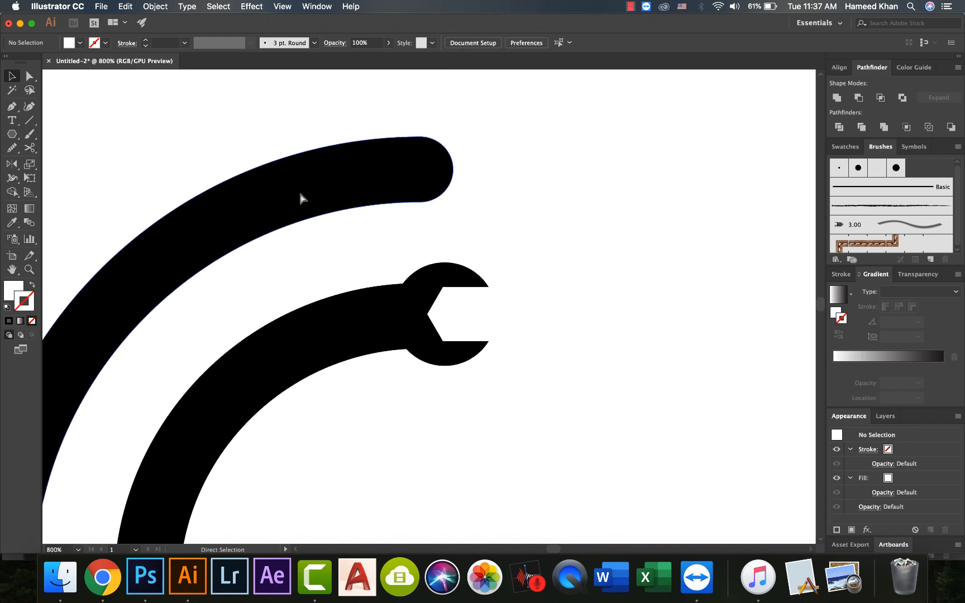
drag(465, 278, 528, 213)
click(524, 249)
shift+click(493, 230)
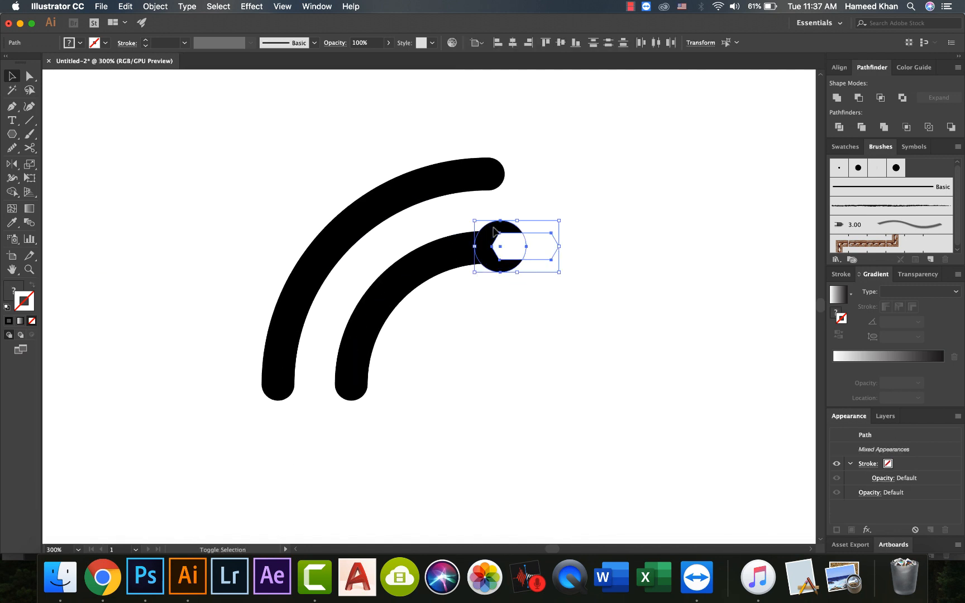
click(839, 127)
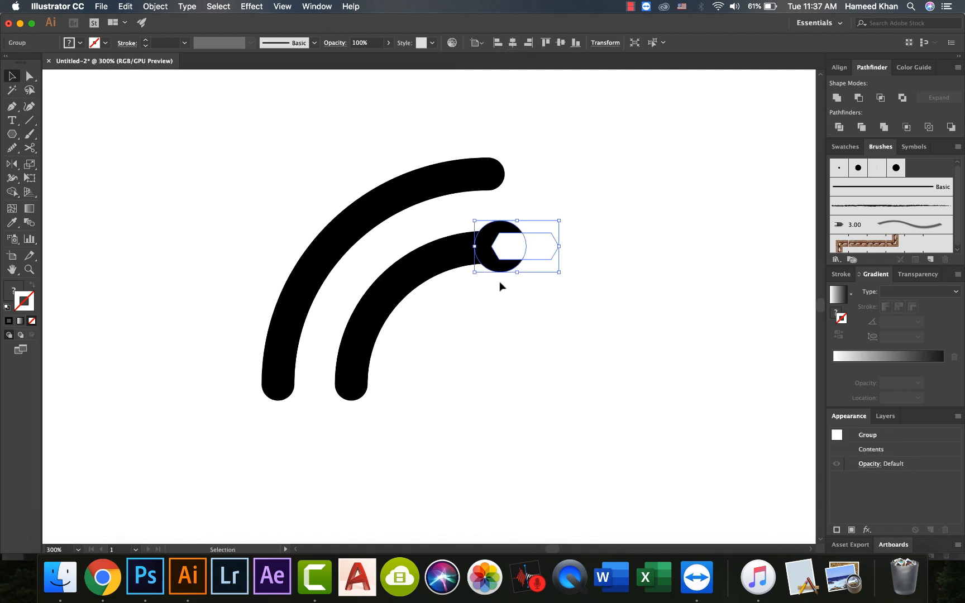
Ungroup the divided pieces and delete the white piece inside the circle.
right_click(506, 258)
click(537, 340)
click(522, 248)
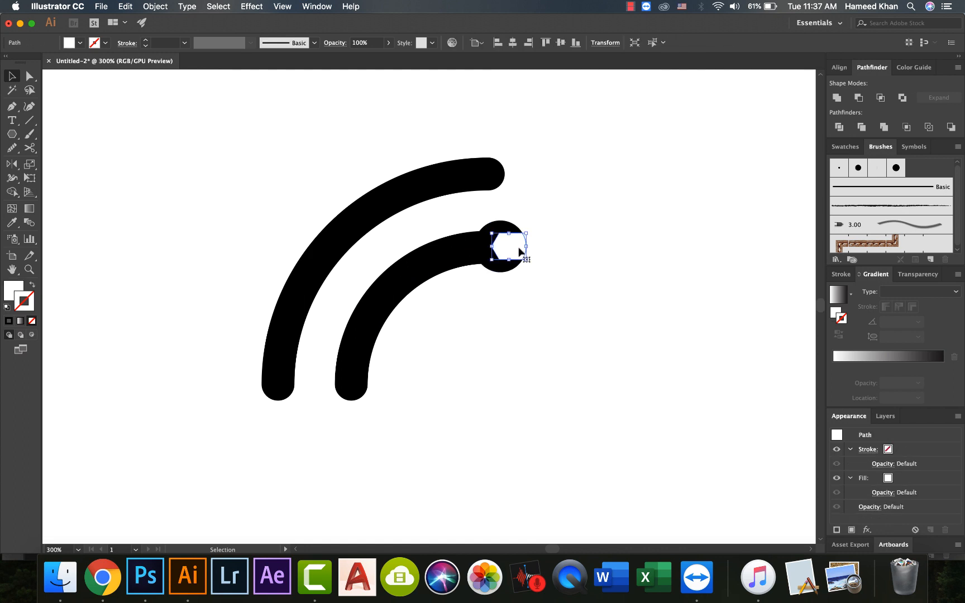
key(Delete)
click(481, 254)
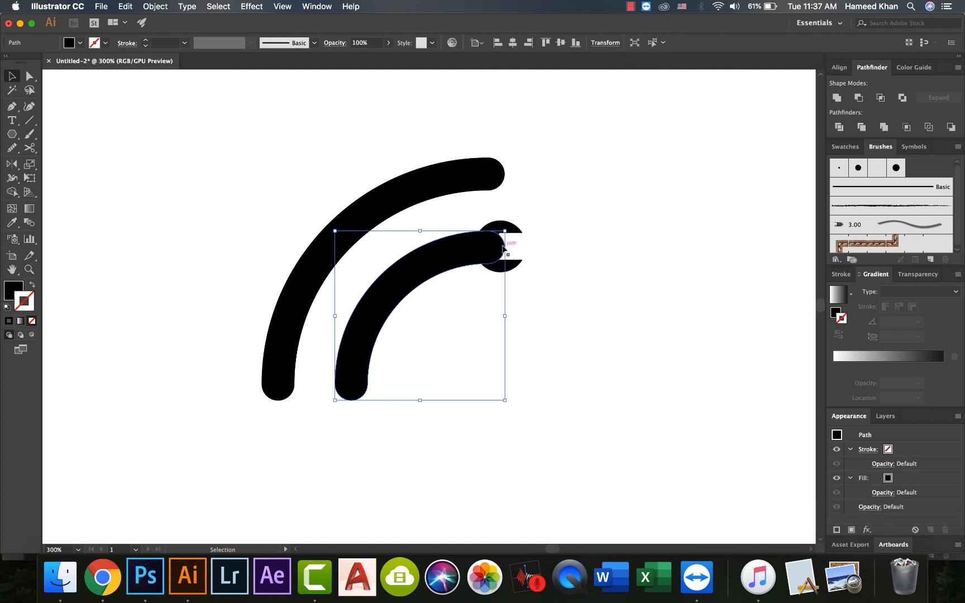
key(super+plus)
key(super+plus)
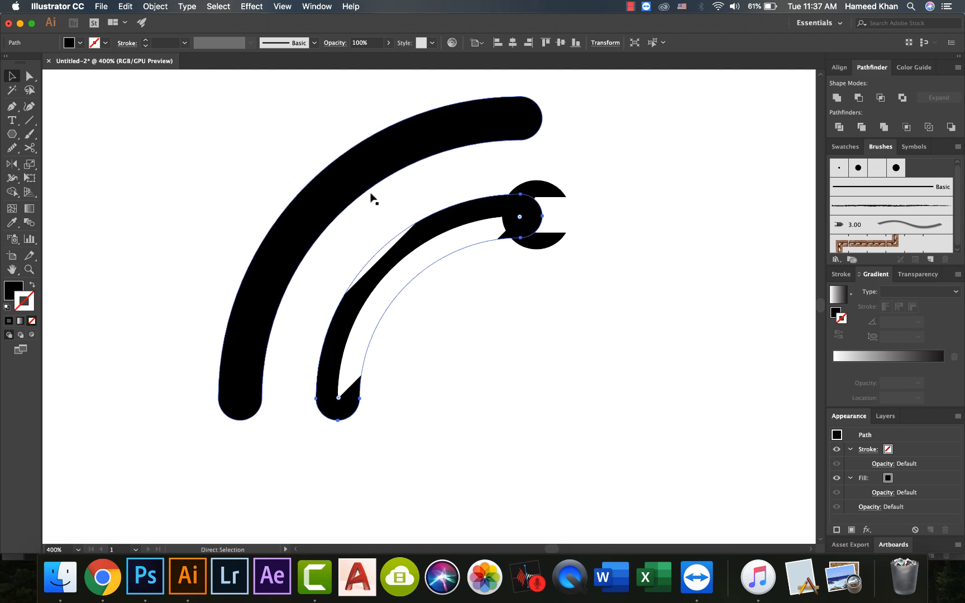
click(374, 256)
key(Delete)
click(355, 234)
key(Delete)
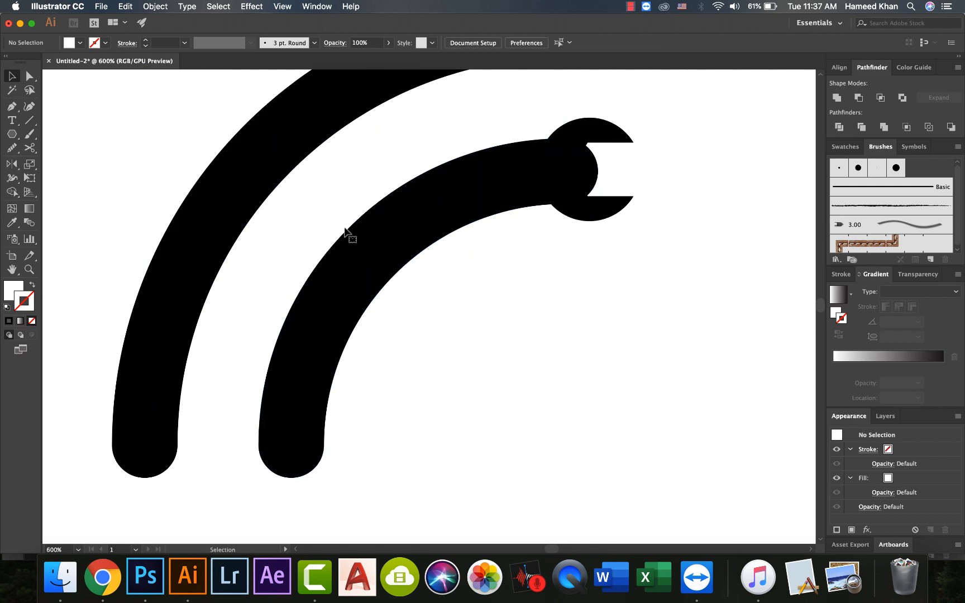
Divide the inner arc and the notched circle with Pathfinder and ungroup the resulting pieces.
click(438, 223)
scroll(447, 268, up, 3)
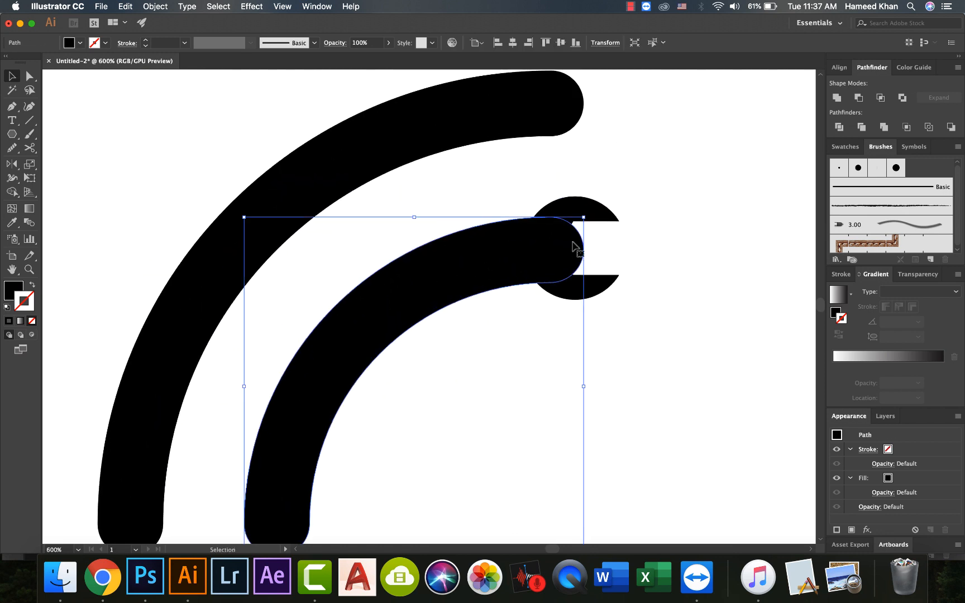
click(669, 252)
click(577, 262)
shift+click(577, 220)
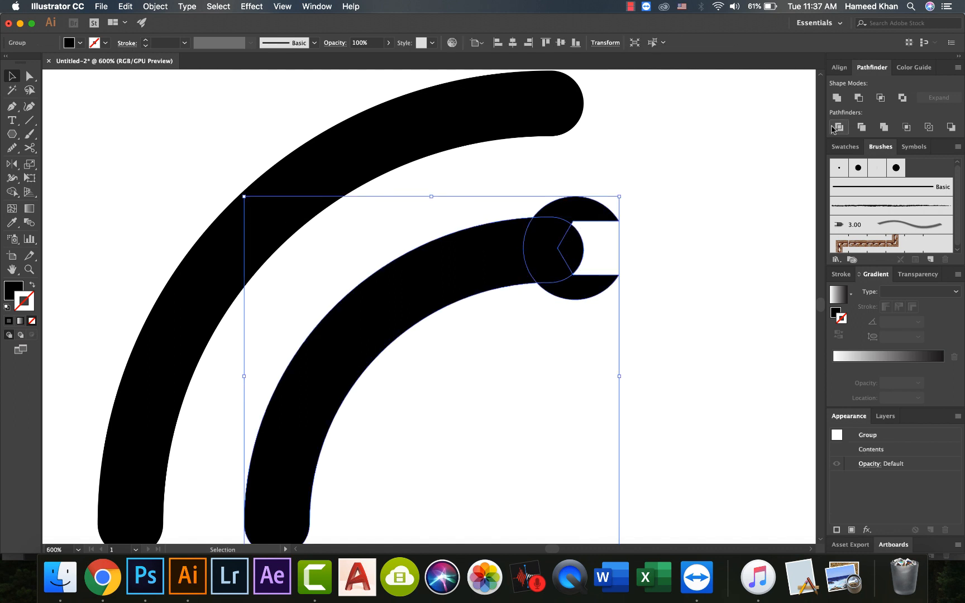
right_click(592, 220)
click(617, 308)
Delete the piece of the inner arc's rounded end that sticks into the wrench opening.
click(580, 268)
click(579, 263)
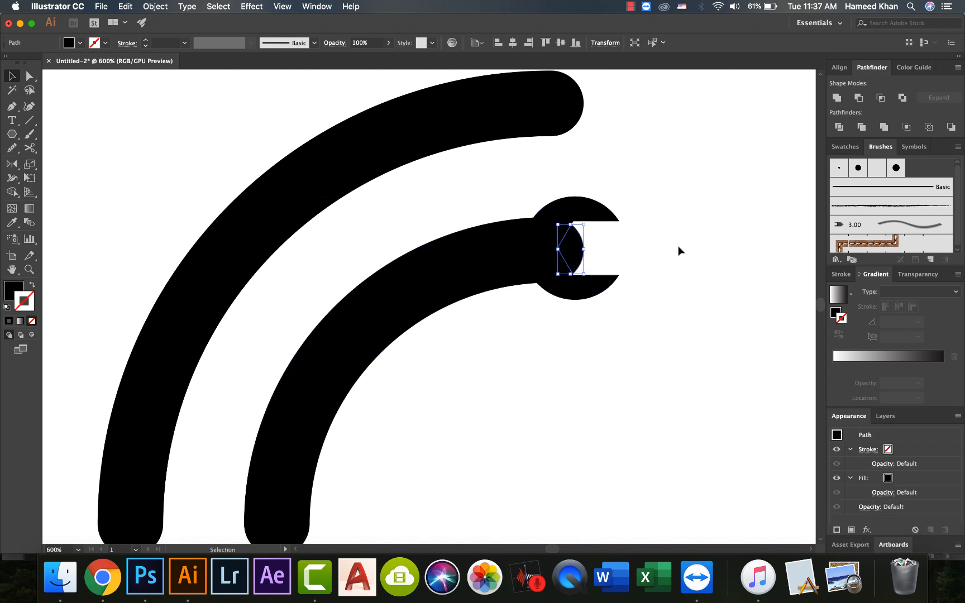
key(Delete)
Draw a vertical guide line downward from the tip of the wrench's lower jaw with the Pen tool.
key(super+minus)
key(super+minus)
key(super+minus)
drag(499, 369, 473, 350)
key(super+equal)
key(p)
click(507, 235)
shift+click(478, 436)
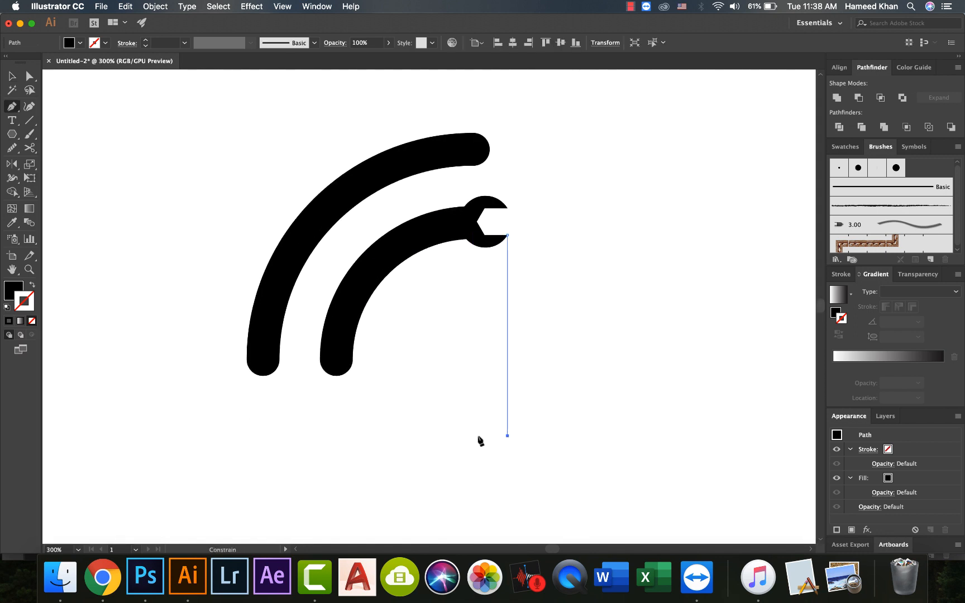
key(b)
click(450, 449)
key(p)
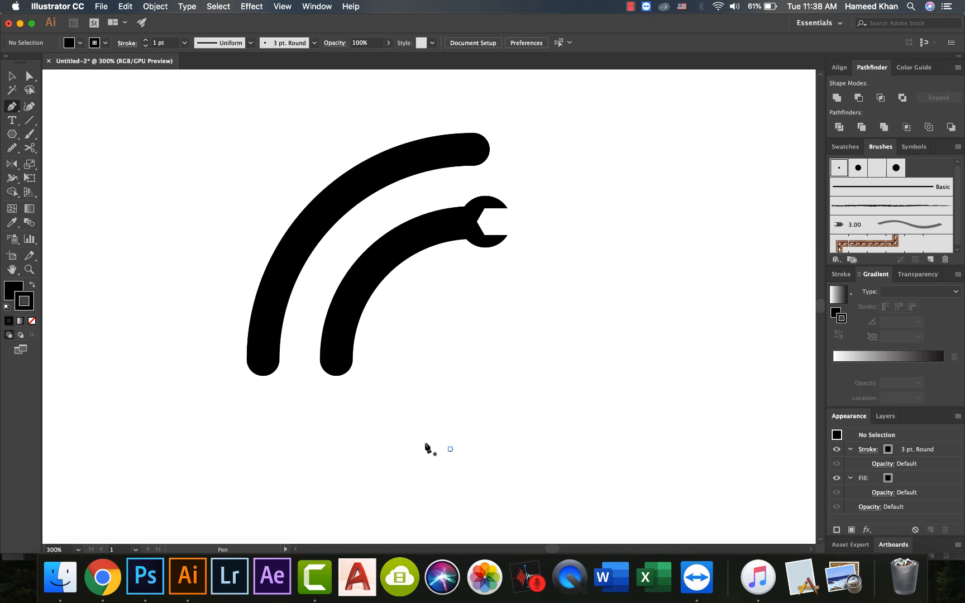
Draw a horizontal guide line from the bottom of the inner arc to beyond the vertical guide line.
click(335, 375)
click(654, 375)
key(b)
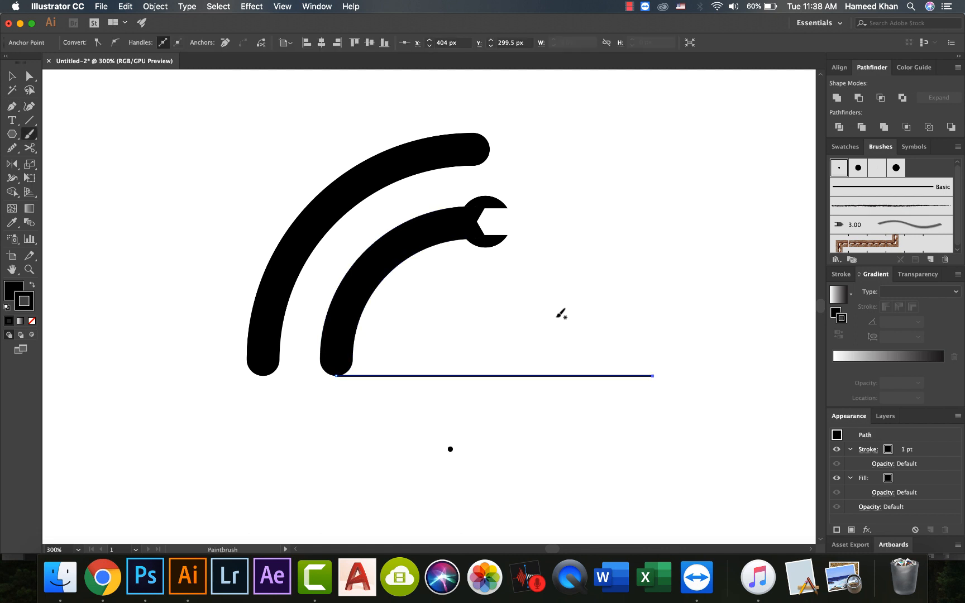
Apply the horizontal line's black 1 pt stroke to the vertical guide line and delete the stray brush dot.
key(v)
drag(553, 330, 431, 474)
key(i)
click(431, 374)
key(v)
click(437, 351)
click(450, 449)
key(Delete)
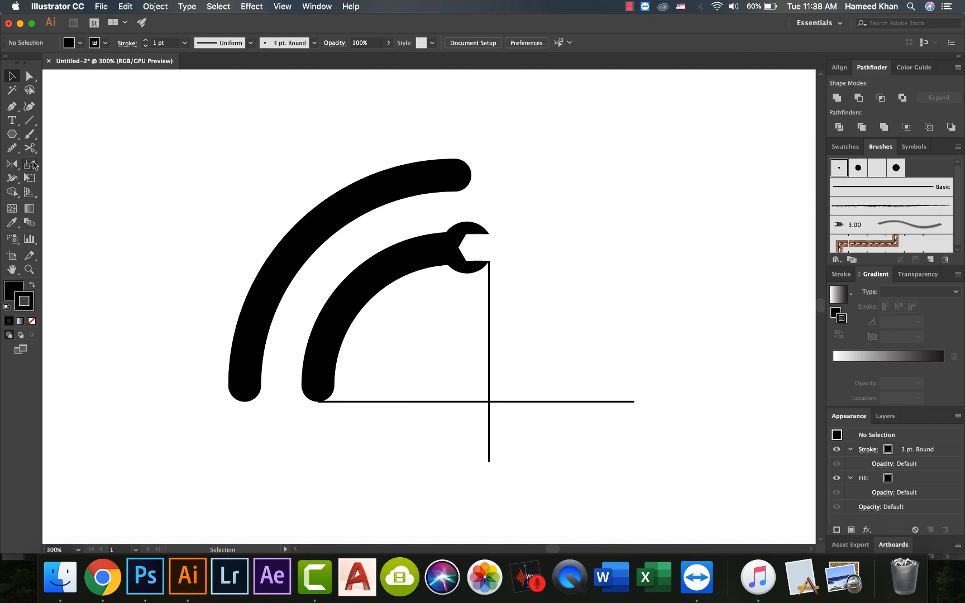
Check the nut in the reference logo in Chrome and draw a small hexagon inside the corner of the guide lines in Illustrator.
key(ctrl+Right)
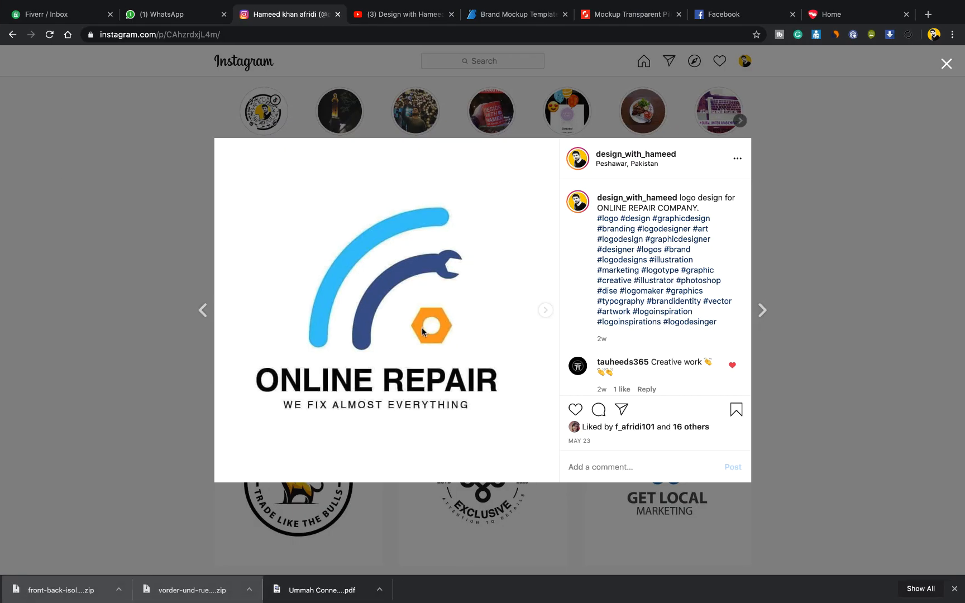
key(ctrl+Left)
key(super+plus)
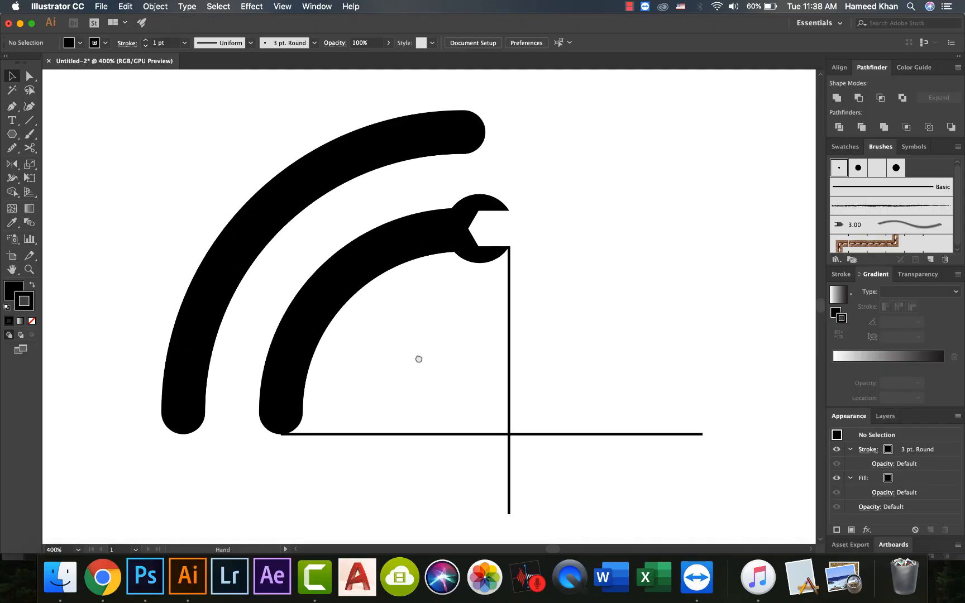
drag(419, 359, 416, 340)
click(12, 134)
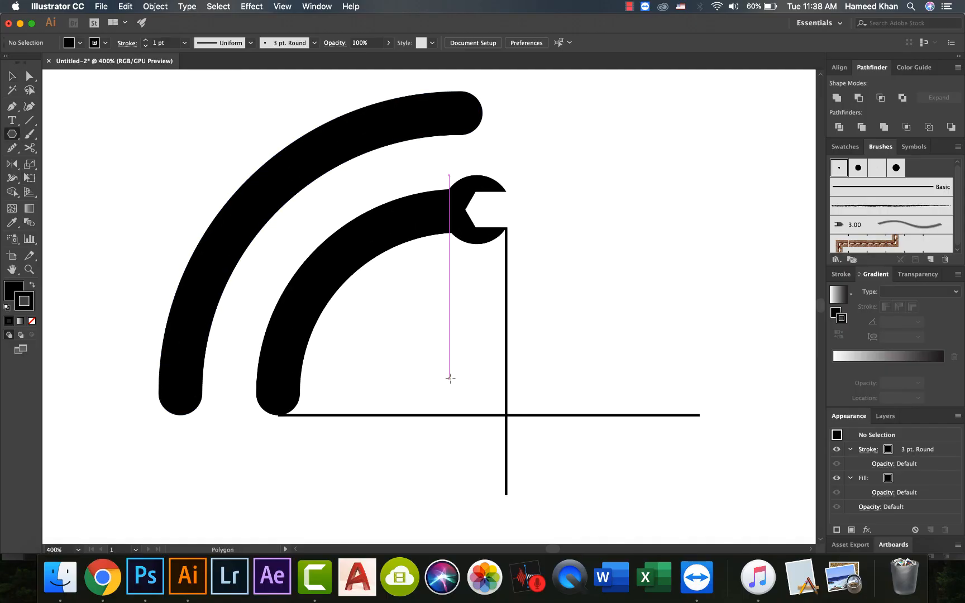
drag(468, 380, 456, 403)
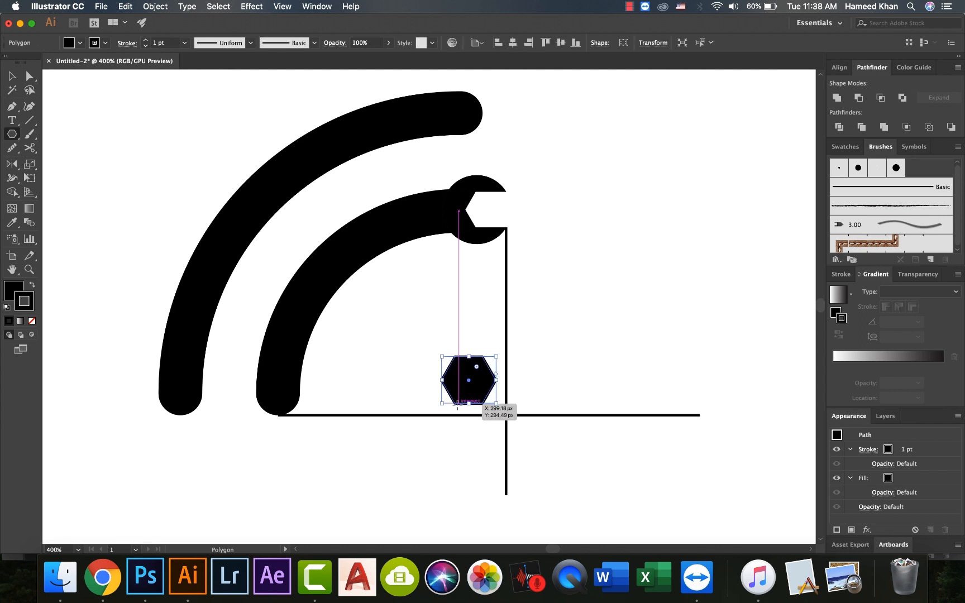
Remove the stroke from the small hexagon, keeping its black fill.
key(v)
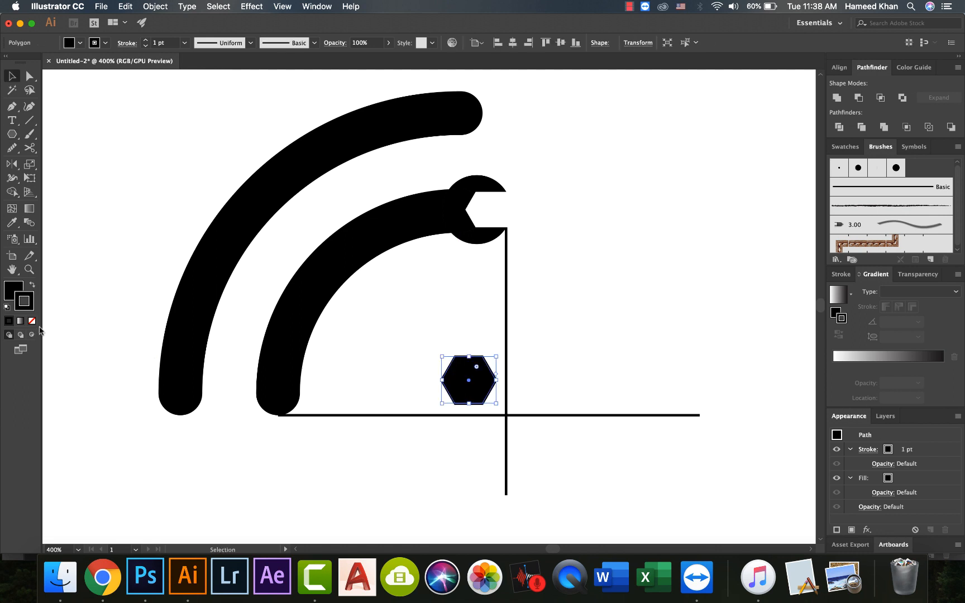
click(32, 320)
click(9, 286)
click(76, 325)
click(477, 378)
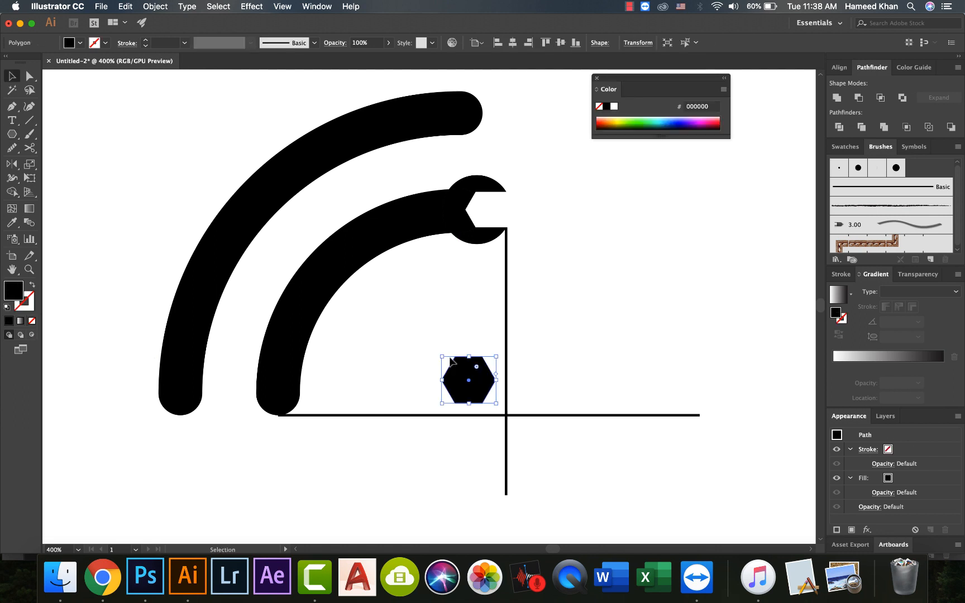
Enlarge the hexagon slightly and move it into the corner formed by the vertical and horizontal guide lines.
drag(442, 356, 426, 342)
drag(470, 375, 481, 386)
click(414, 455)
key(super+equal)
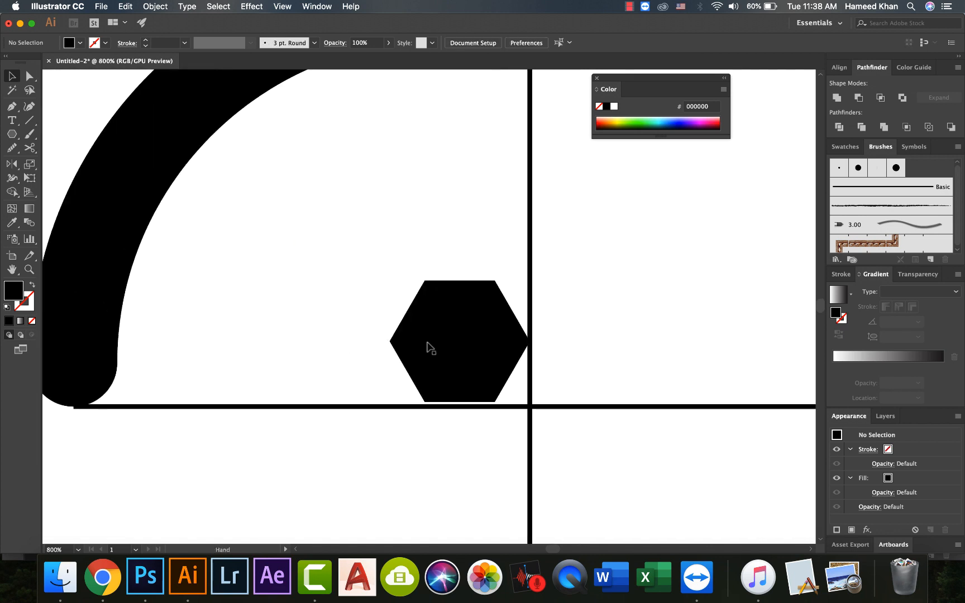
click(471, 337)
click(361, 467)
key(super+minus)
key(super+minus)
key(super+minus)
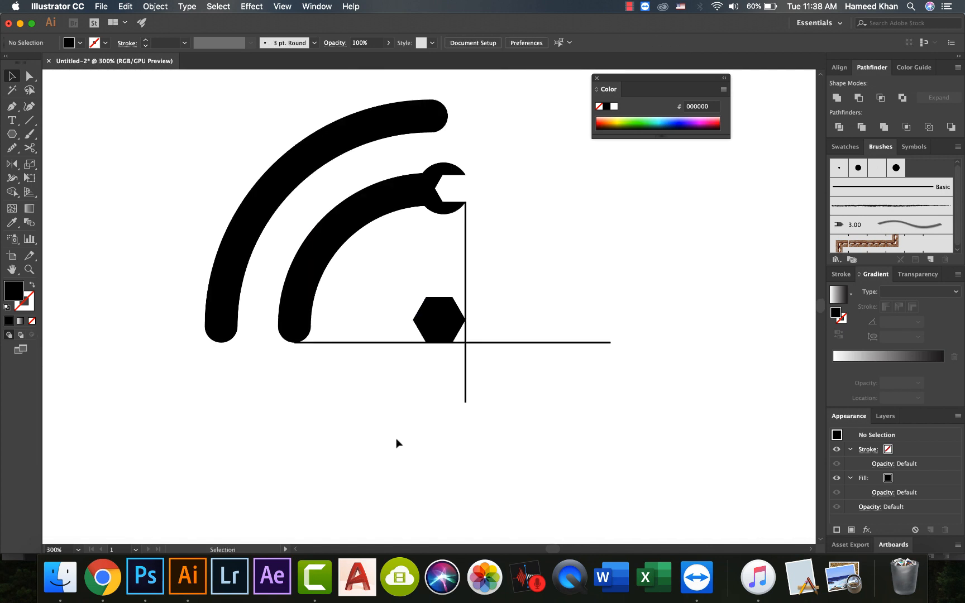
Fine-tune the hexagon's position against the vertical guide line and enlarge it further towards the upper left.
key(super+equal)
key(super+equal)
drag(439, 350, 442, 342)
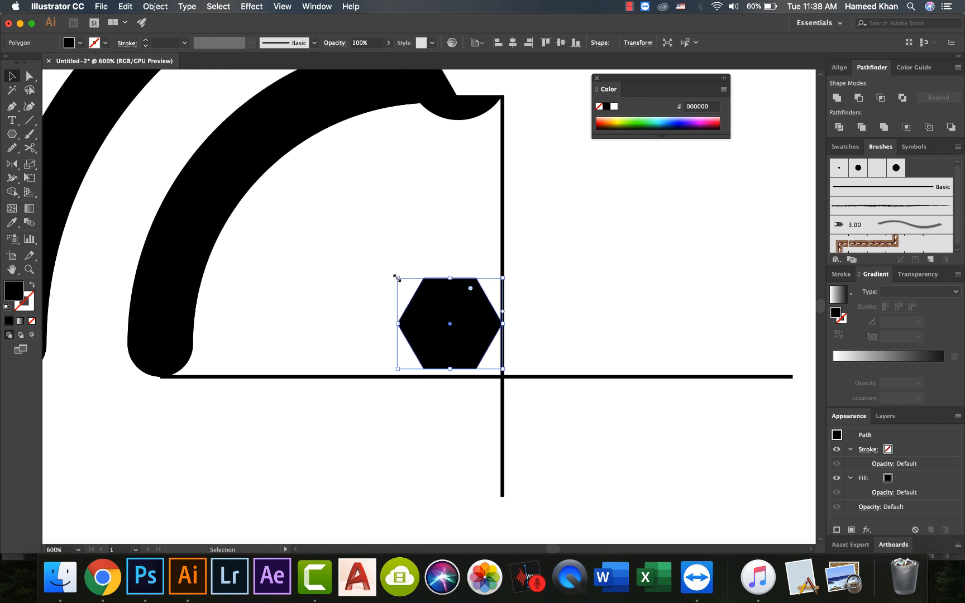
drag(396, 277, 380, 266)
click(334, 414)
click(443, 326)
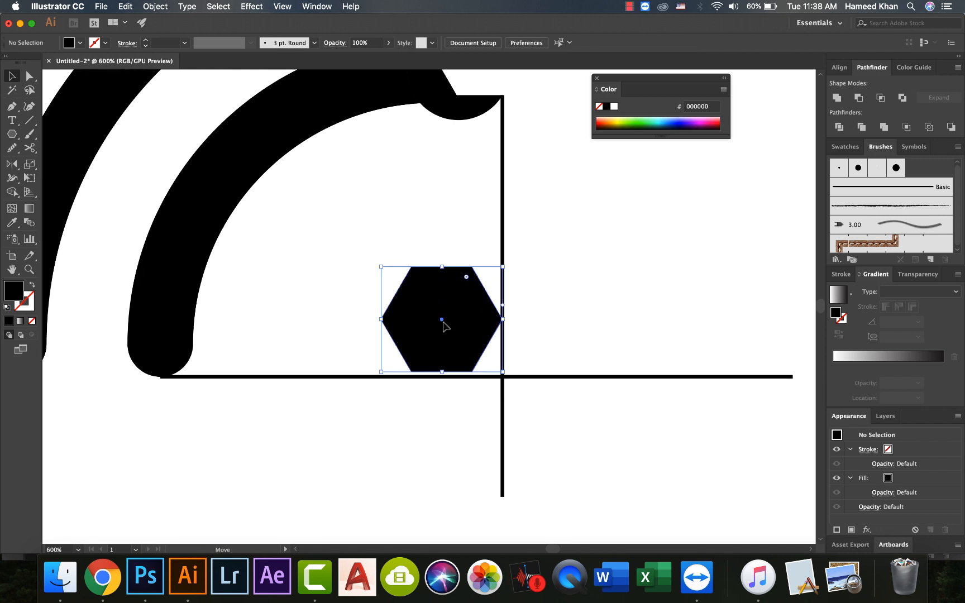
click(364, 429)
Draw a circle about 12.9 px wide from the hexagon's centre and fill it with the artboard's white.
drag(12, 134, 56, 162)
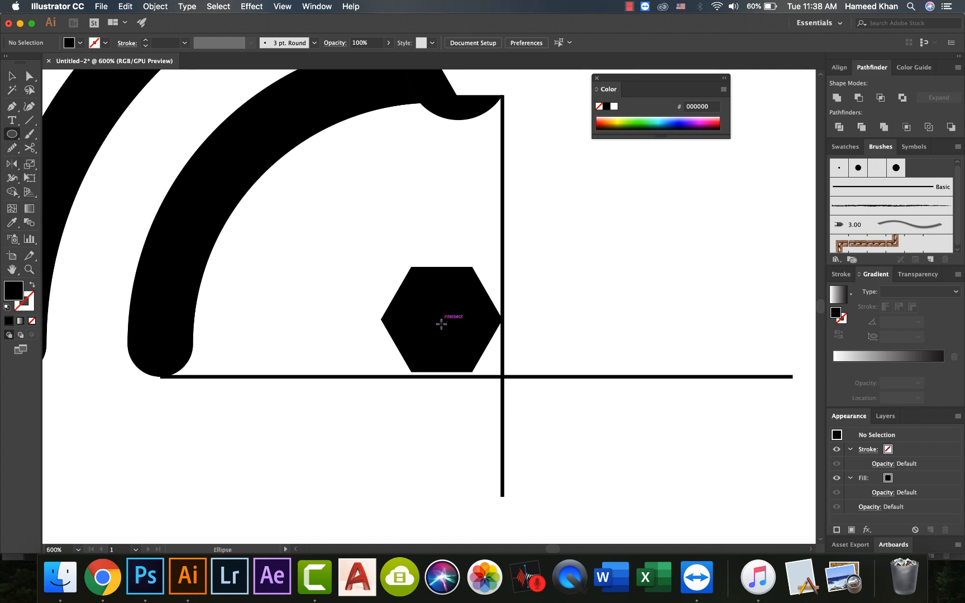
drag(441, 323, 464, 341)
key(v)
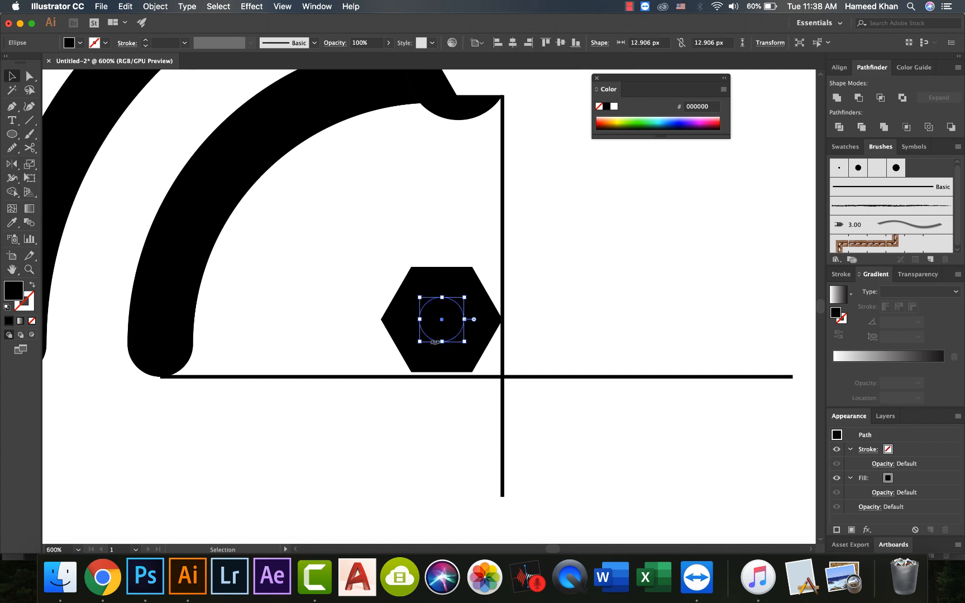
key(i)
click(592, 299)
key(v)
click(571, 276)
drag(570, 275, 573, 280)
Enlarge the white circle proportionally around the hexagon's centre.
click(443, 337)
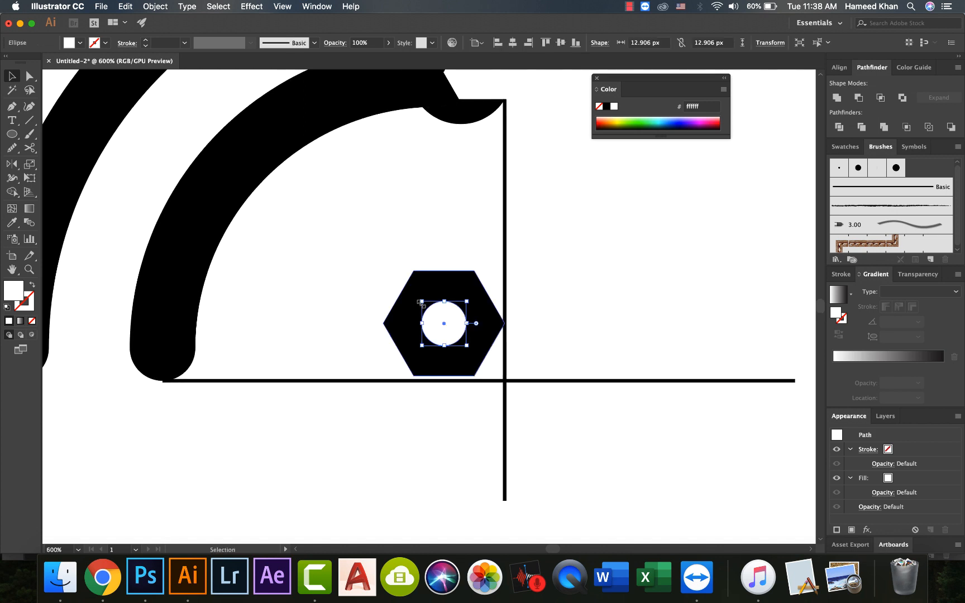
drag(422, 301, 414, 293)
click(570, 297)
key(super+minus)
key(super+minus)
key(super+minus)
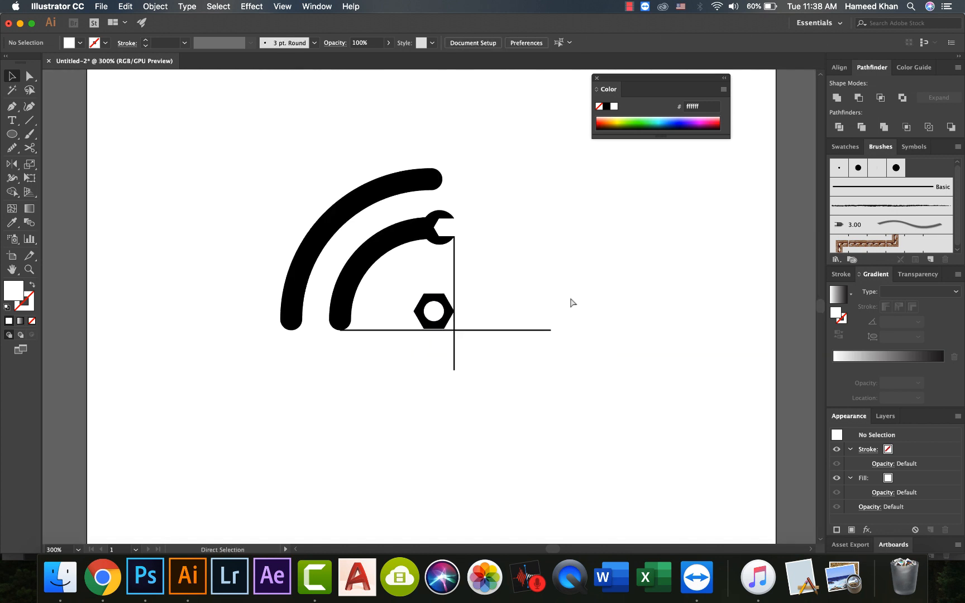
Shrink the white circle very slightly around its centre.
key(super+equal)
key(super+equal)
key(super+equal)
key(super+equal)
key(super+equal)
click(441, 314)
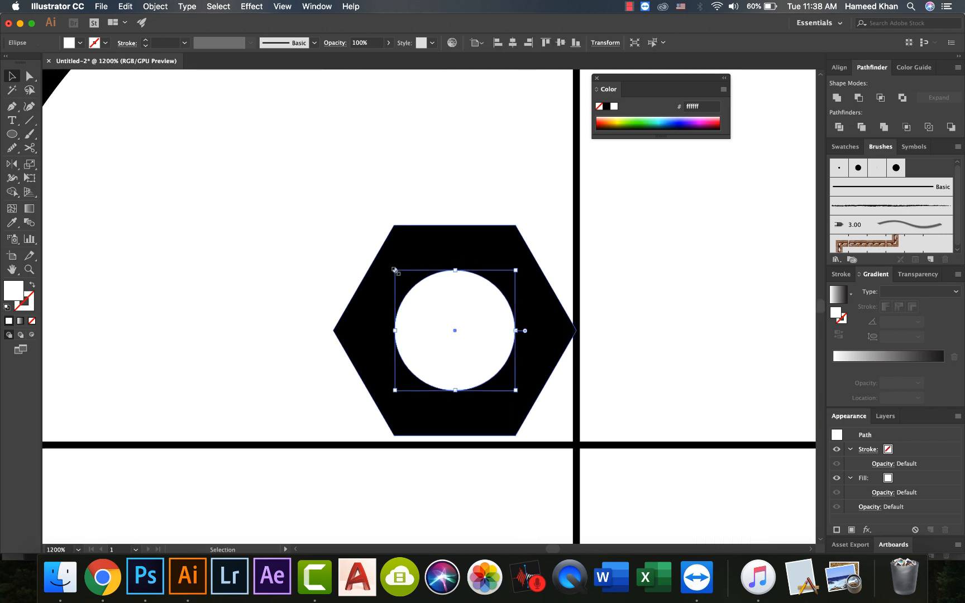
drag(395, 270, 397, 273)
click(721, 258)
key(super+minus)
key(super+minus)
key(super+minus)
key(super+minus)
key(super+minus)
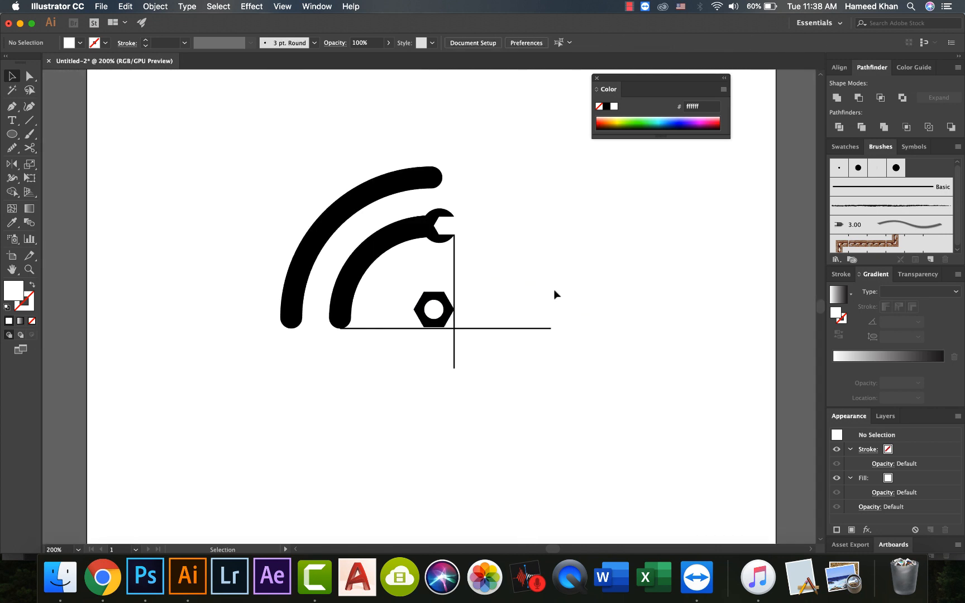
Check the reference logo in Chrome, and in Illustrator cut the white circle out of the hexagon with Pathfinder Exclude.
scroll(504, 388, up, 2)
click(99, 572)
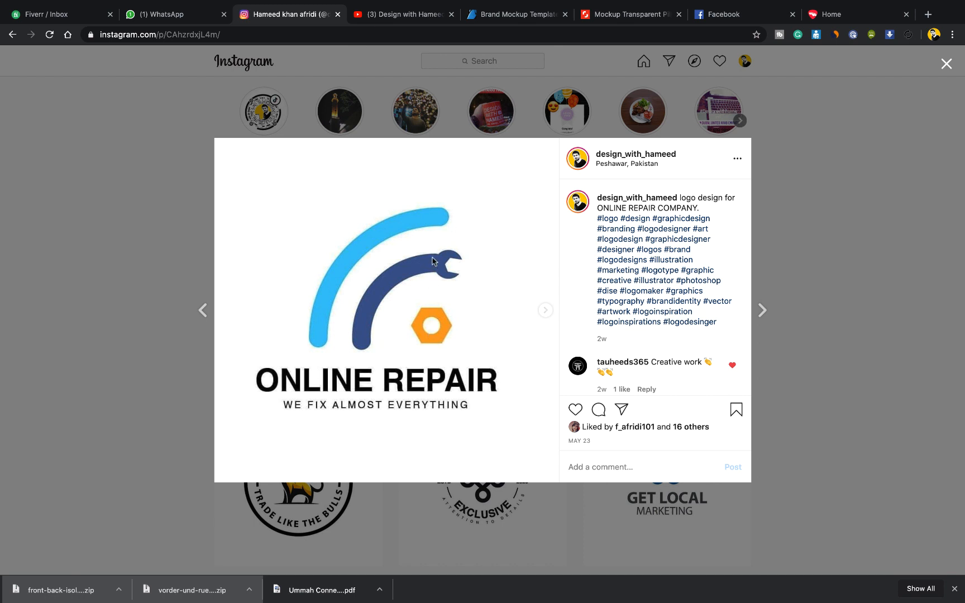
key(super+Tab)
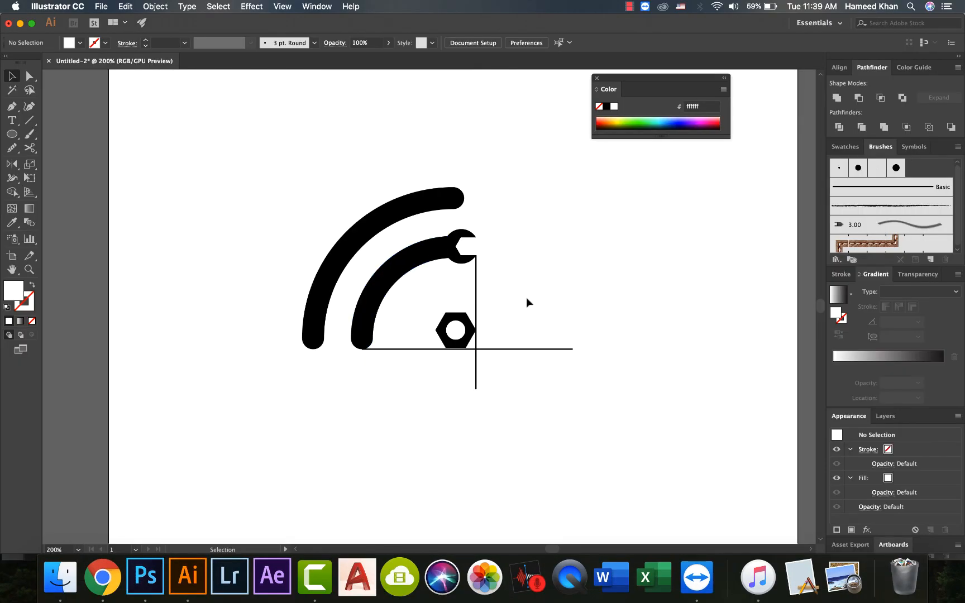
click(441, 321)
shift+click(459, 337)
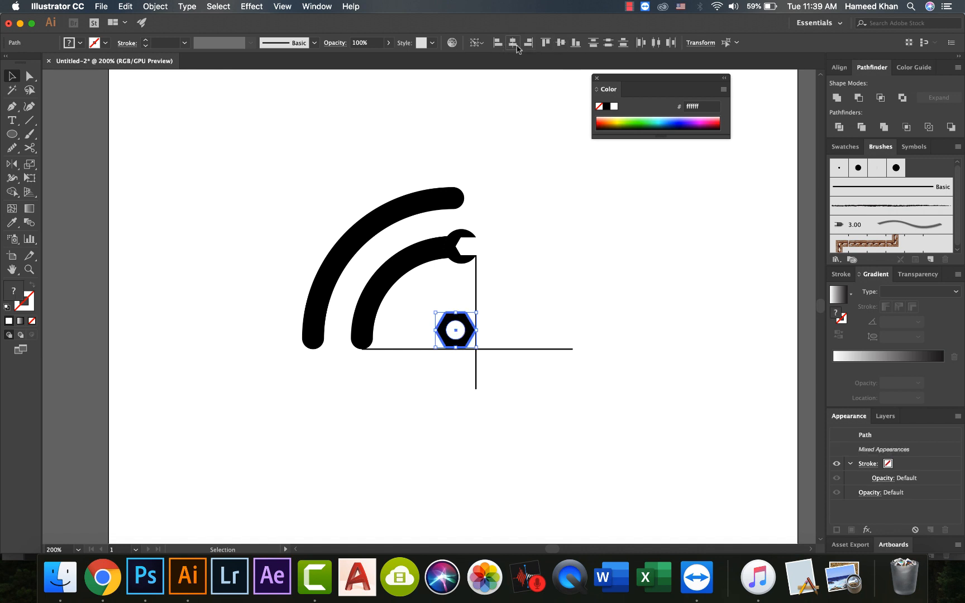
click(895, 93)
click(559, 276)
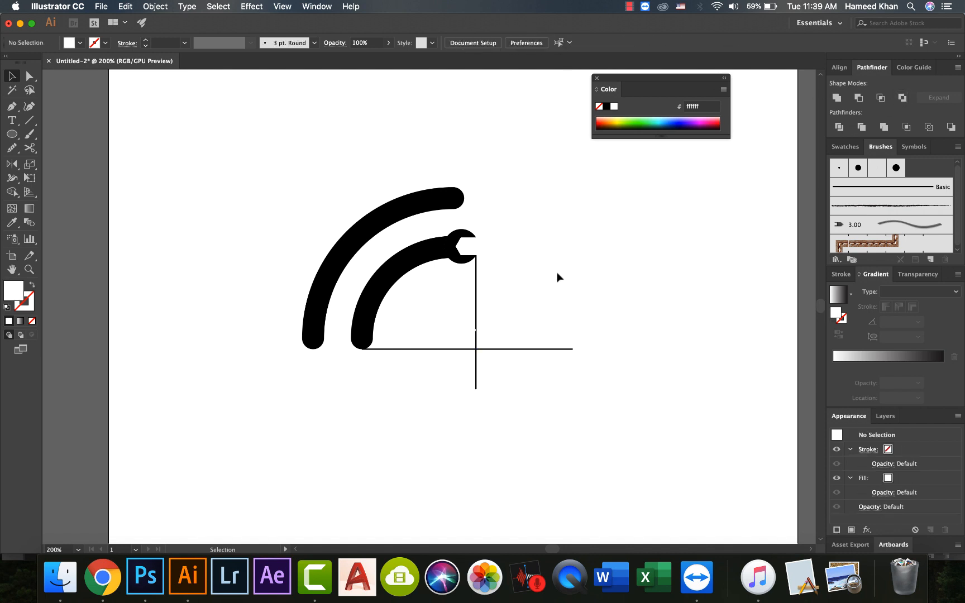
Fill the hexagonal nut's compound path with orange f7931e.
click(449, 324)
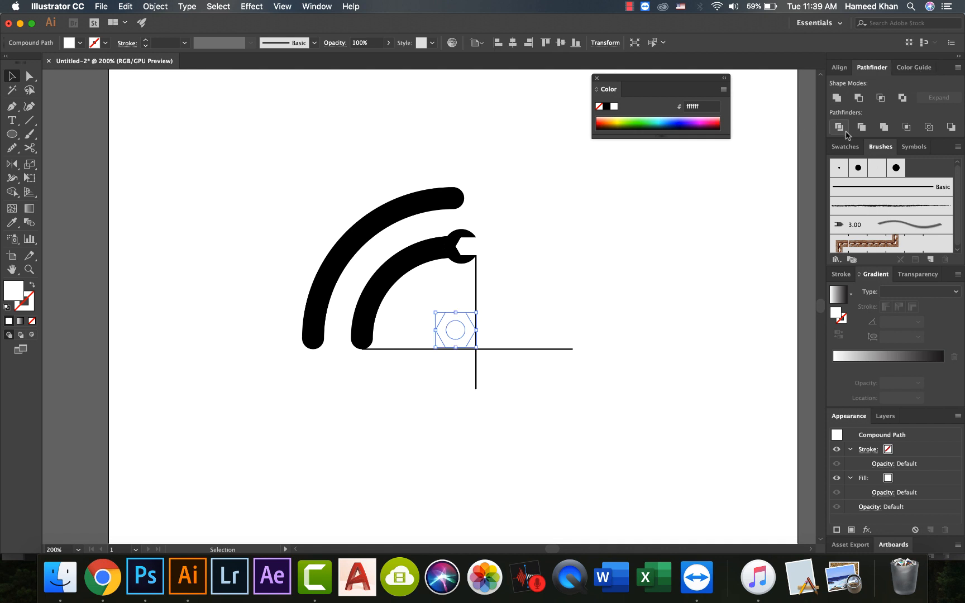
click(838, 148)
click(937, 183)
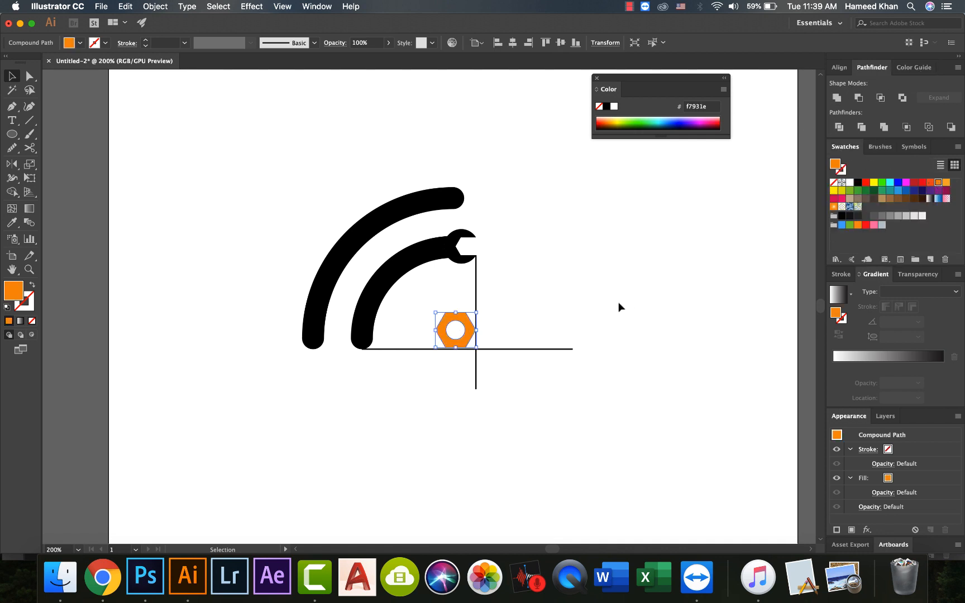
Unite the inner arc and the wrench head into one shape.
click(618, 306)
click(427, 258)
shift+click(458, 237)
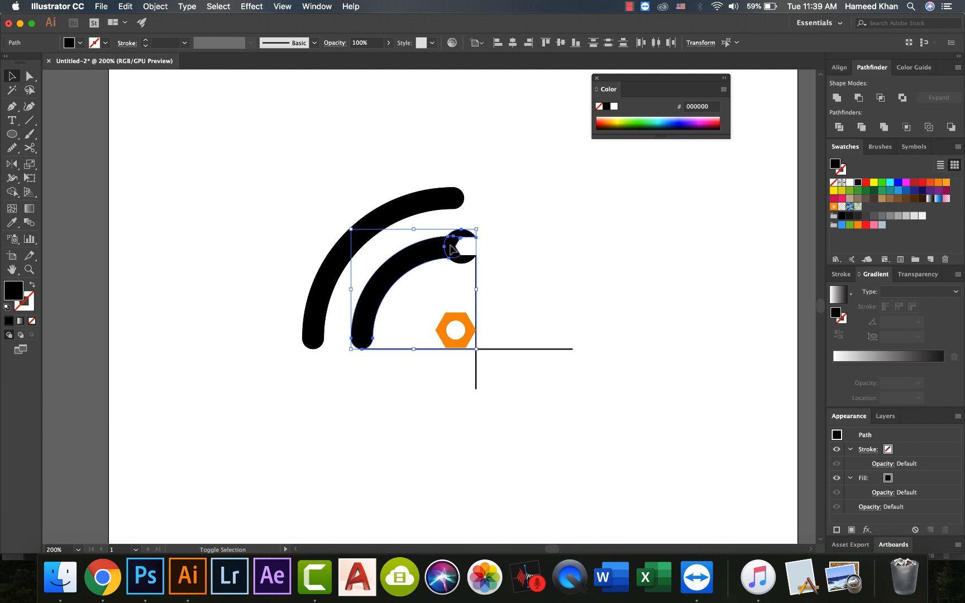
Fill the outer arc with light blue 29abe2 and the inner wrench arc with dark blue 0f4270.
click(398, 211)
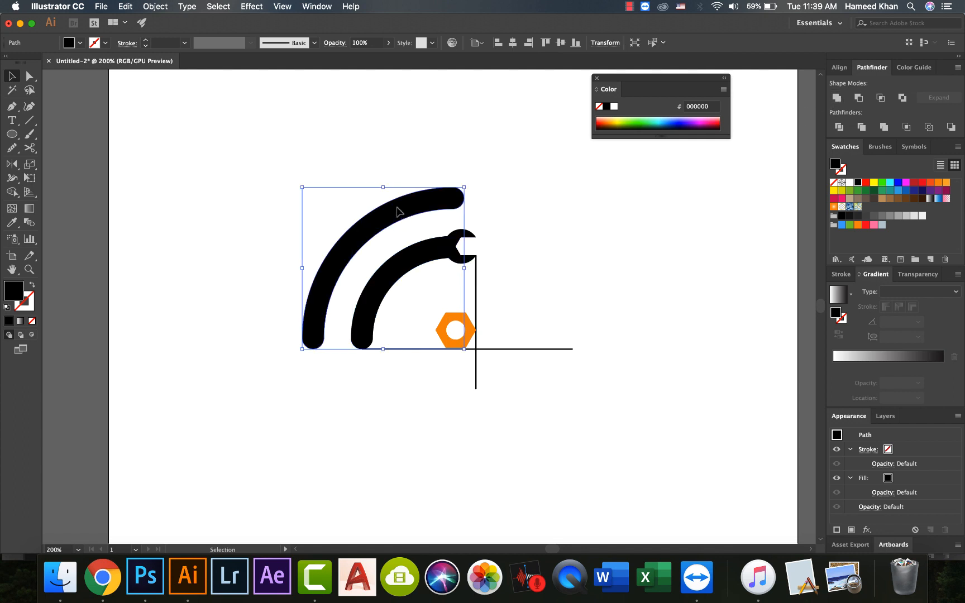
click(899, 191)
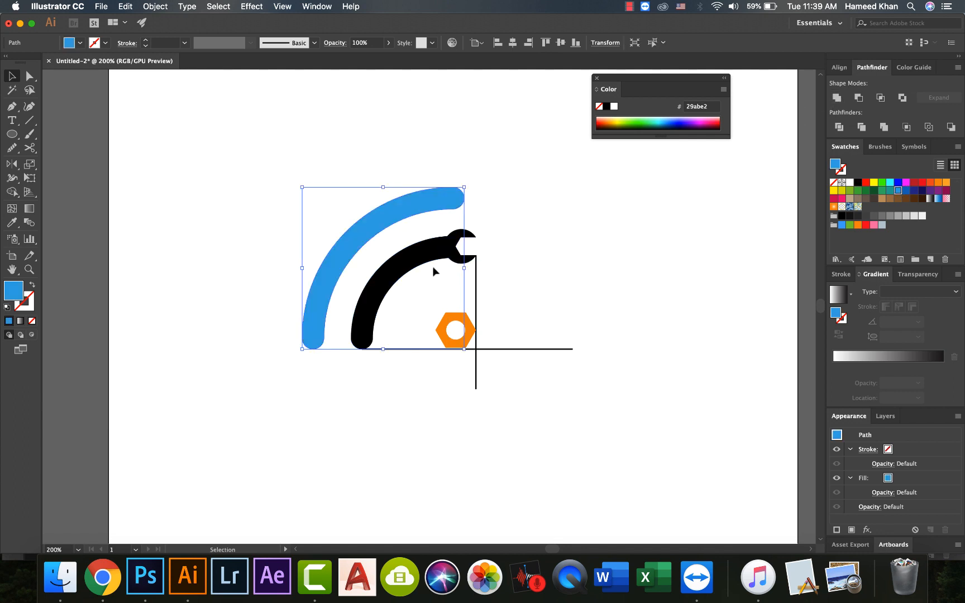
click(433, 265)
click(914, 190)
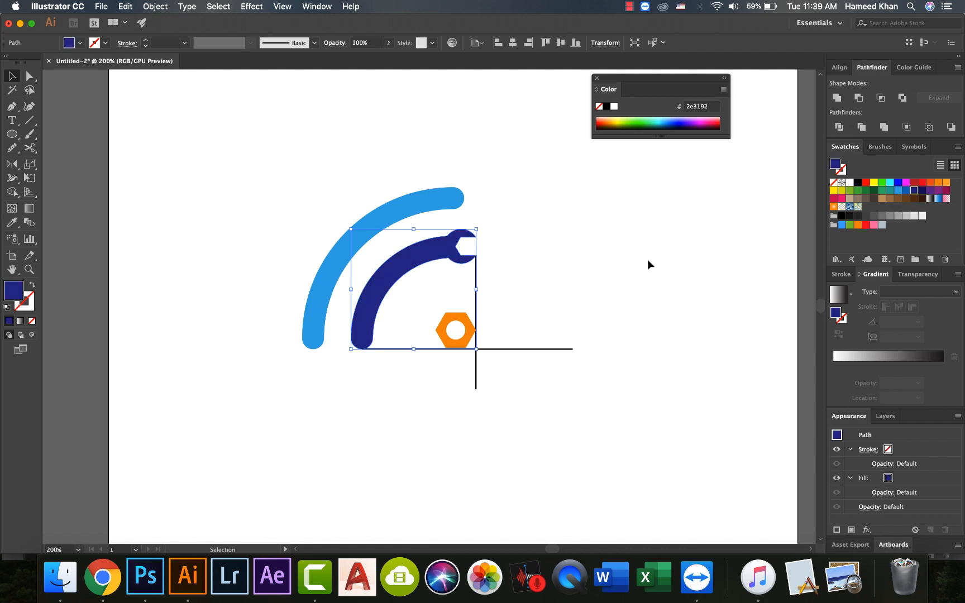
double_click(13, 297)
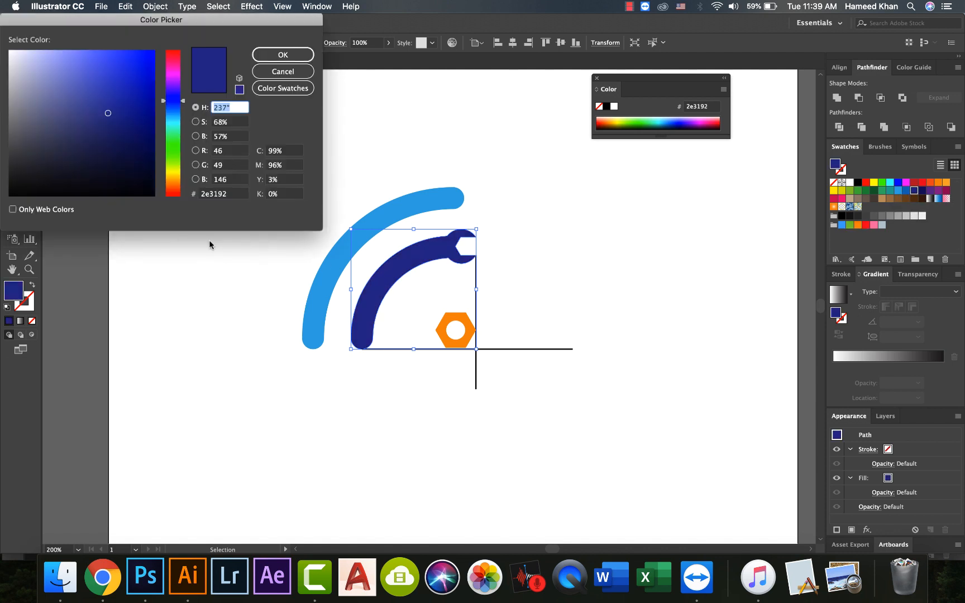
drag(178, 108, 135, 132)
click(282, 55)
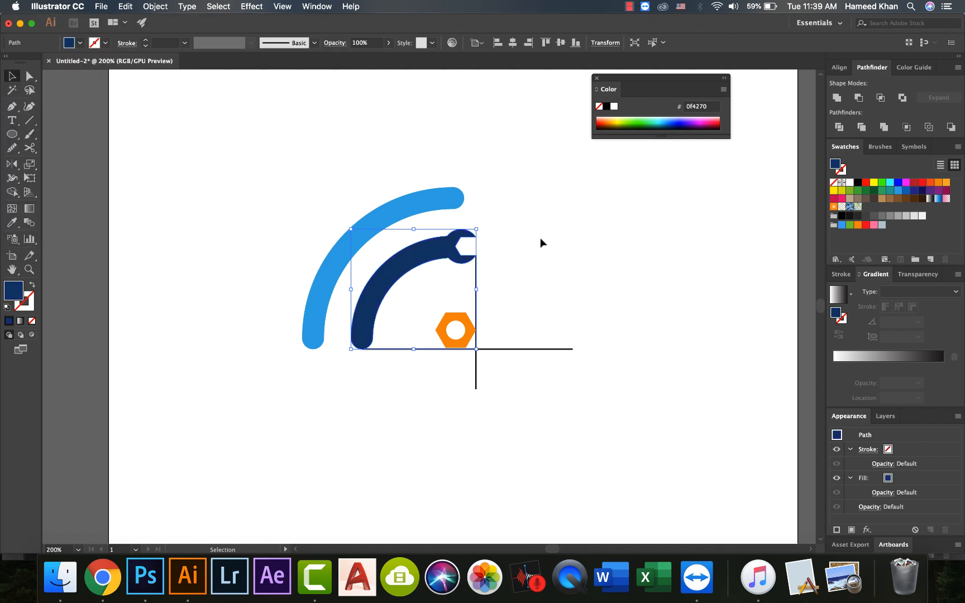
Delete the horizontal and vertical guide lines together.
click(540, 238)
drag(529, 308, 446, 377)
key(Delete)
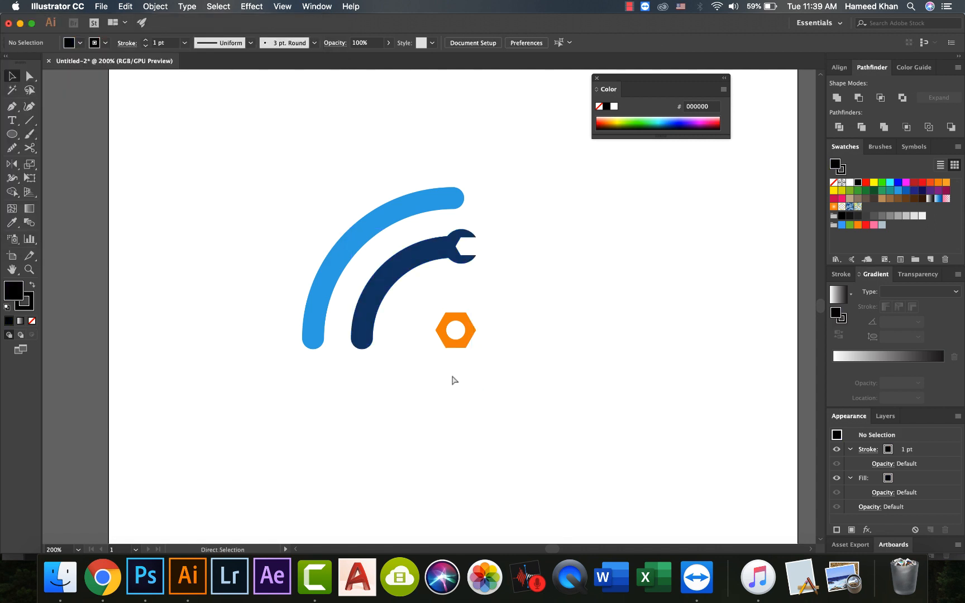
Shift the orange nut slightly up and to the left, away from the wrench head's outer edge.
key(super+minus)
drag(513, 402, 310, 222)
click(260, 227)
click(454, 321)
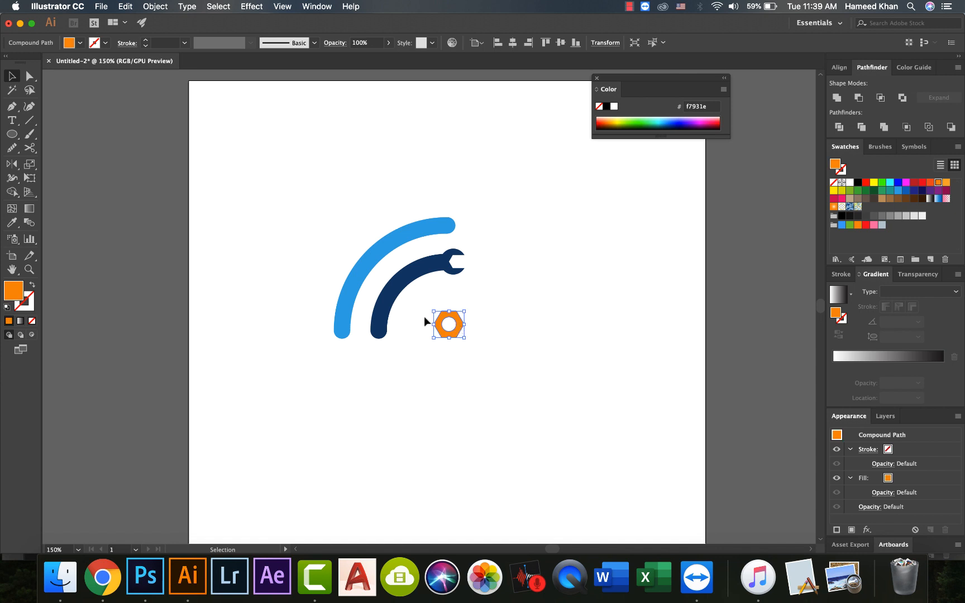
key(Up)
key(Up)
key(Up)
key(Up)
key(Left)
key(Left)
key(Left)
key(Left)
click(473, 378)
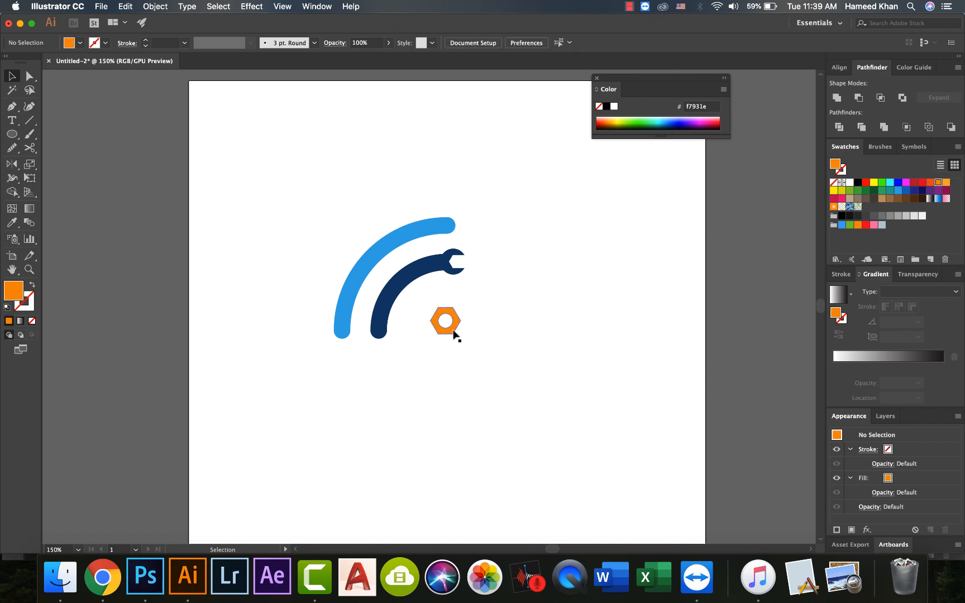
drag(453, 330, 455, 332)
Group both arcs and the nut, and centre the group horizontally and vertically on the artboard.
drag(464, 387, 218, 121)
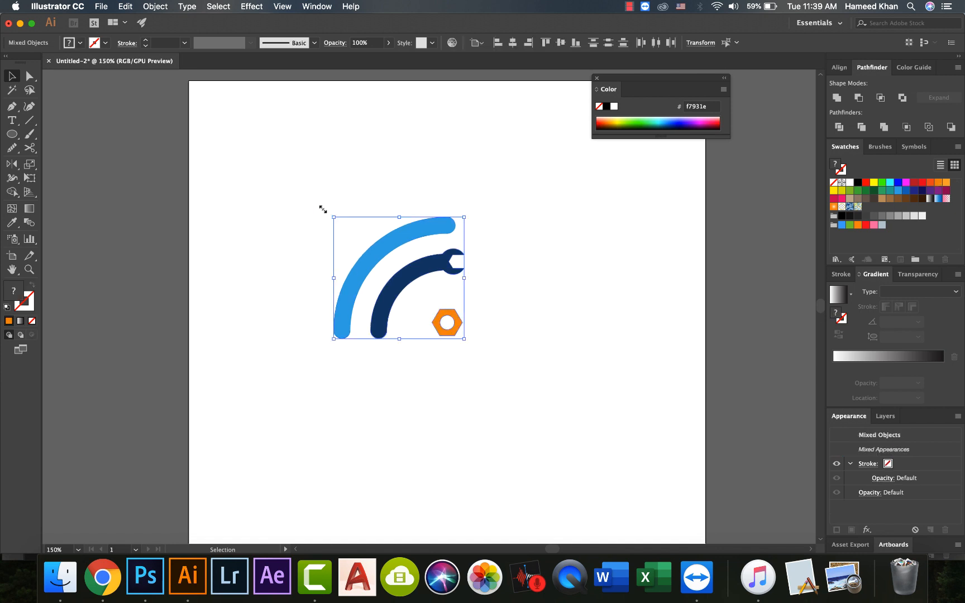
right_click(395, 253)
click(414, 323)
key(super+1)
key(a)
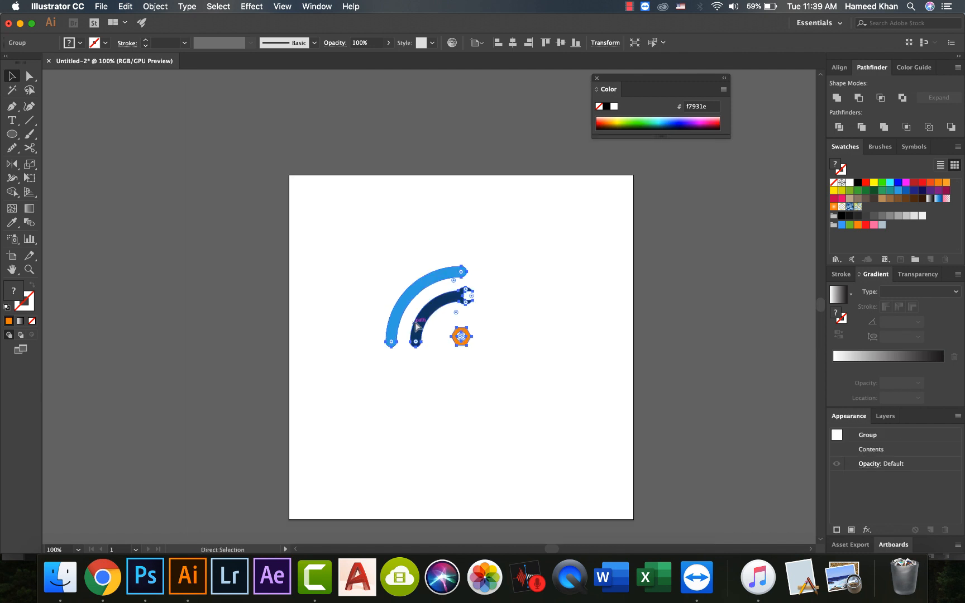
key(v)
click(512, 44)
click(559, 43)
click(530, 273)
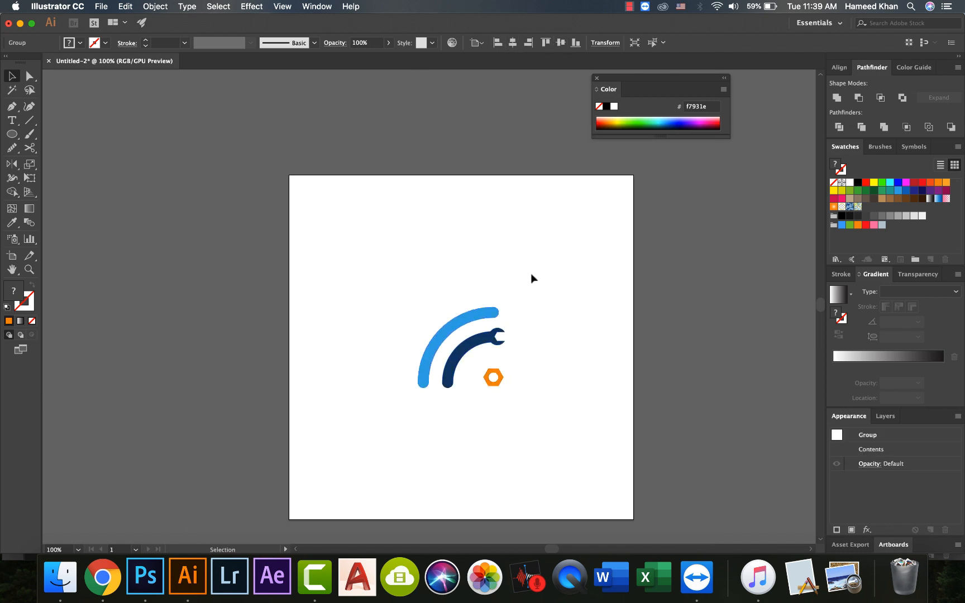
Add the text "online repair" below the logo icon.
key(super+plus)
key(super+plus)
drag(443, 494, 364, 391)
key(t)
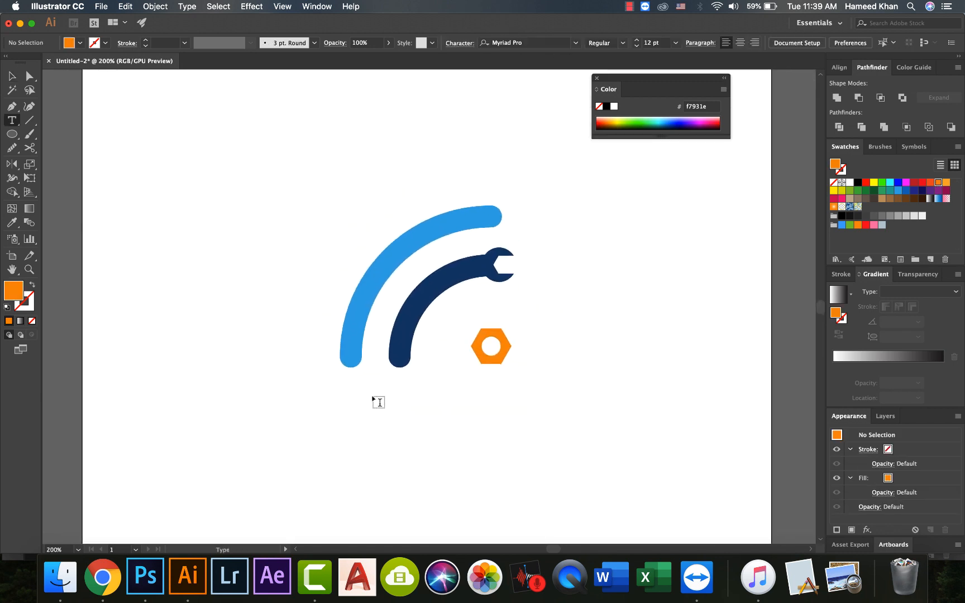
click(352, 408)
text(online)
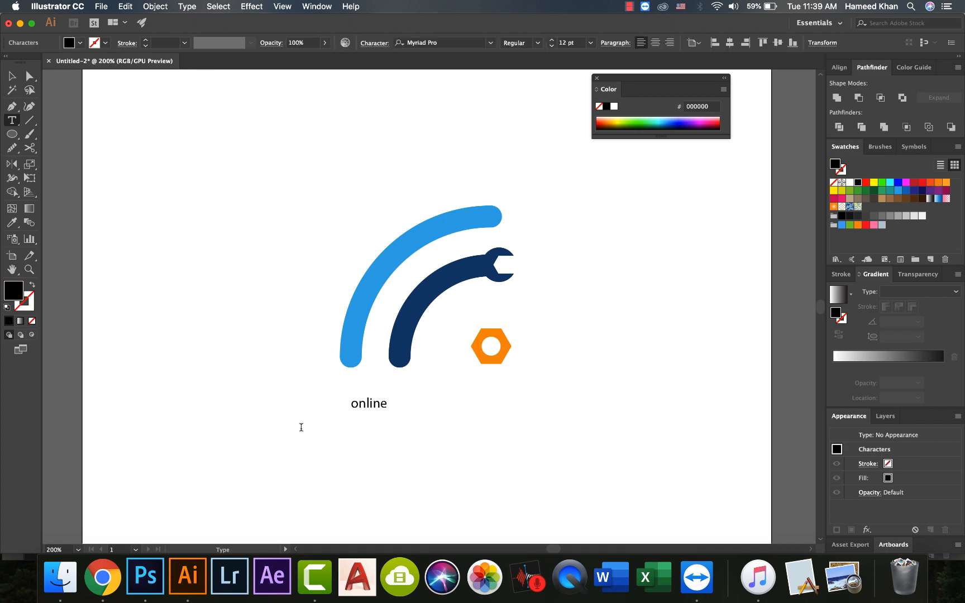
text( repair)
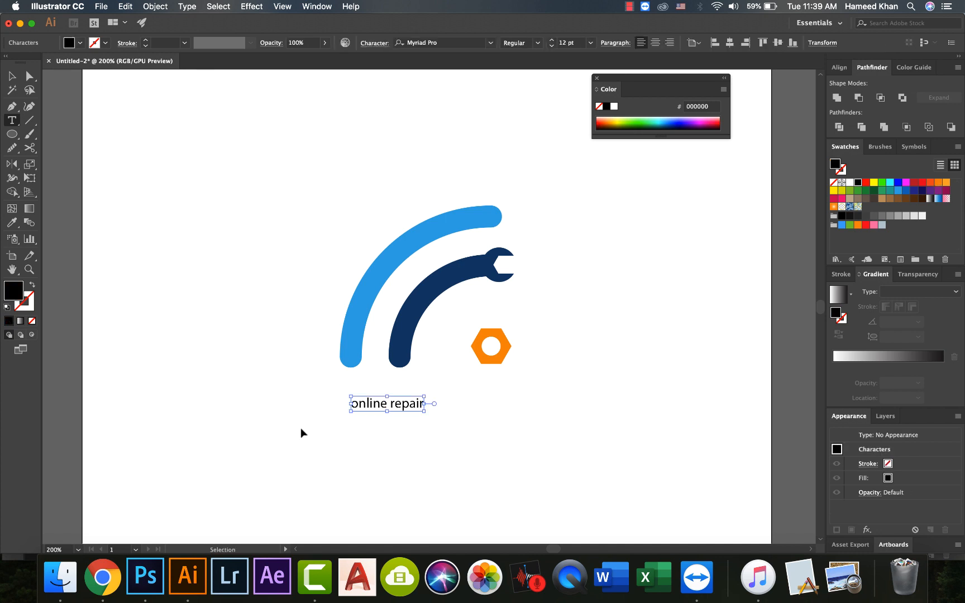
key(Escape)
Check the lettering in the Chrome reference, and in Illustrator scale the text to about 44.25 pt and place it directly below the icon.
key(ctrl+Right)
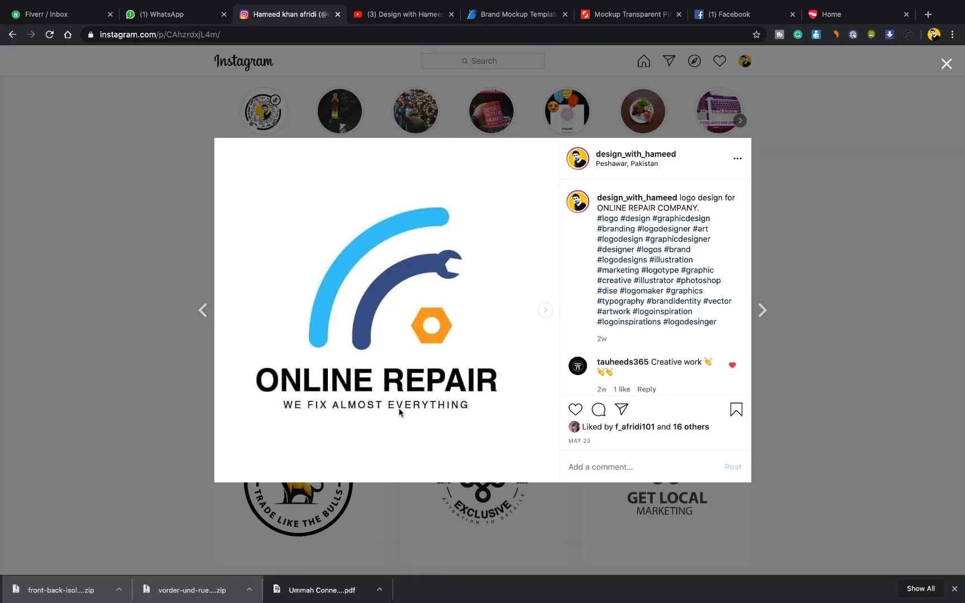
key(ctrl+Left)
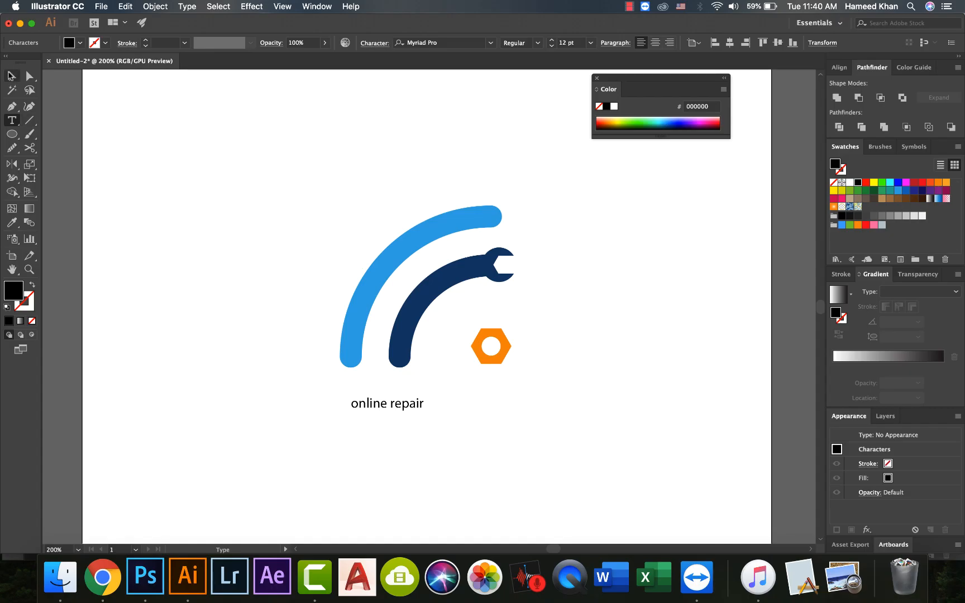
key(v)
click(391, 403)
drag(441, 413, 657, 478)
drag(464, 430, 419, 403)
Set the font of the "online repair" text to Helvetica Bold.
click(437, 41)
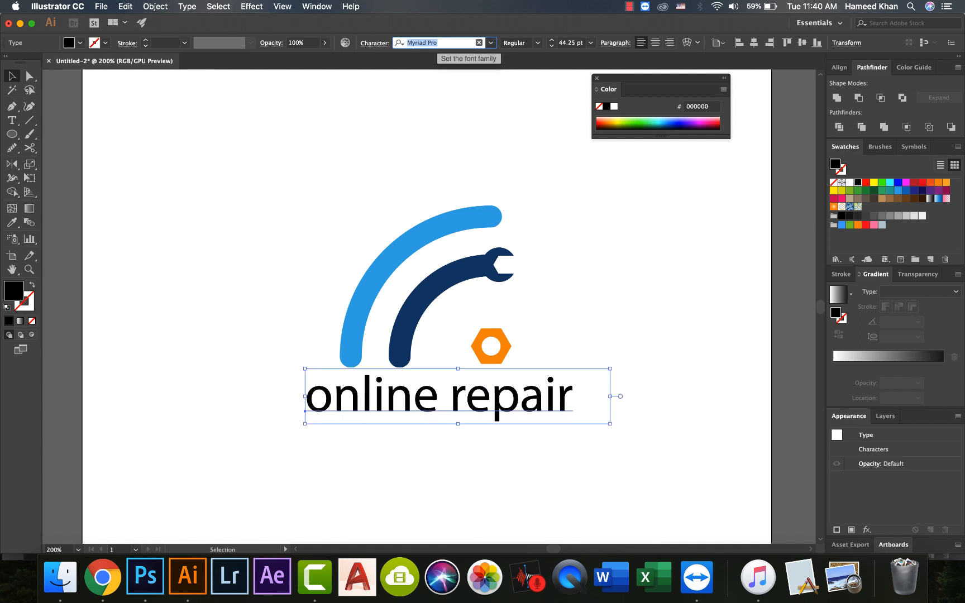
text(hel)
click(575, 140)
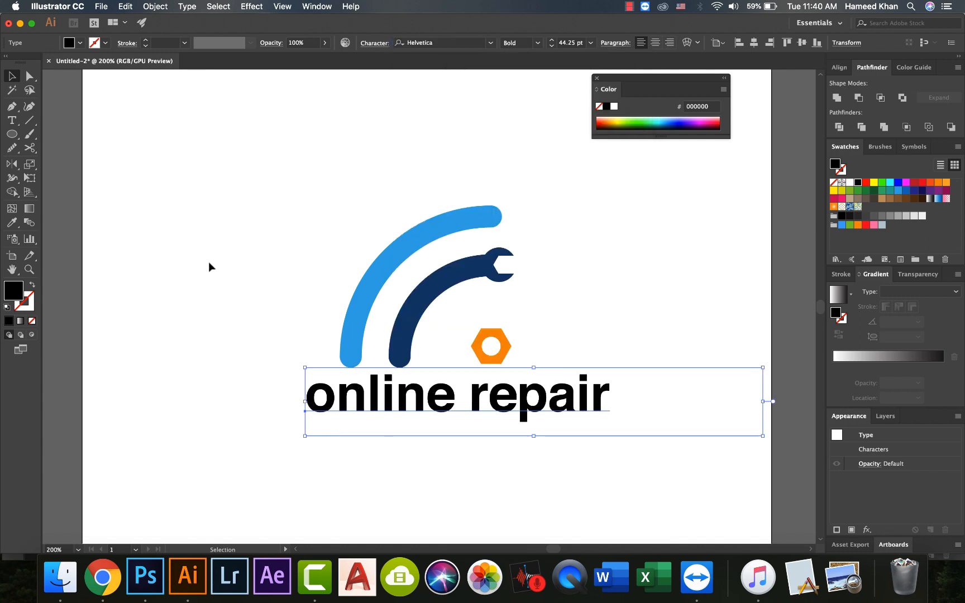
Change the case of the "online repair" text to uppercase and move it lower beneath the icon.
click(240, 260)
key(super+minus)
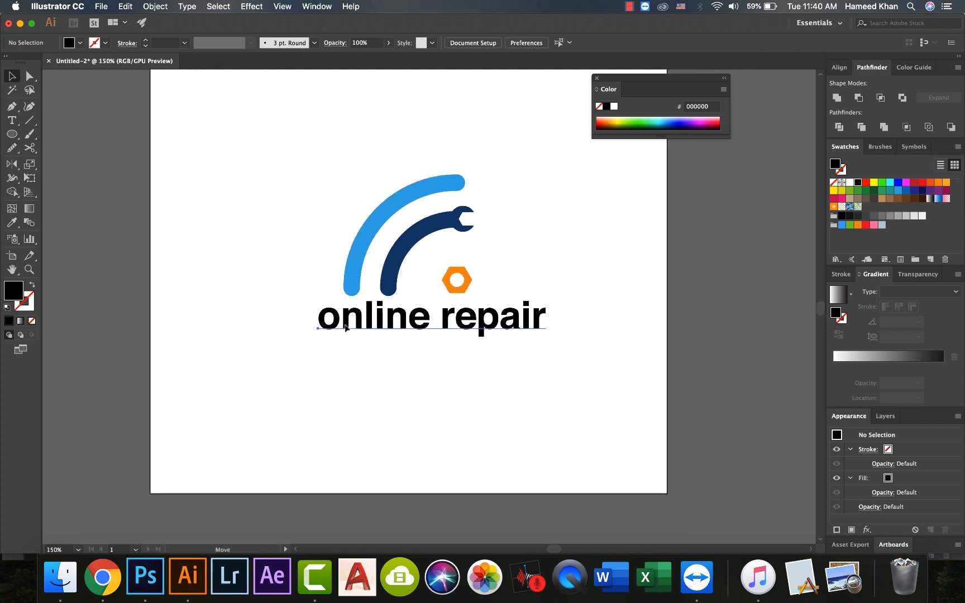
click(346, 333)
click(186, 6)
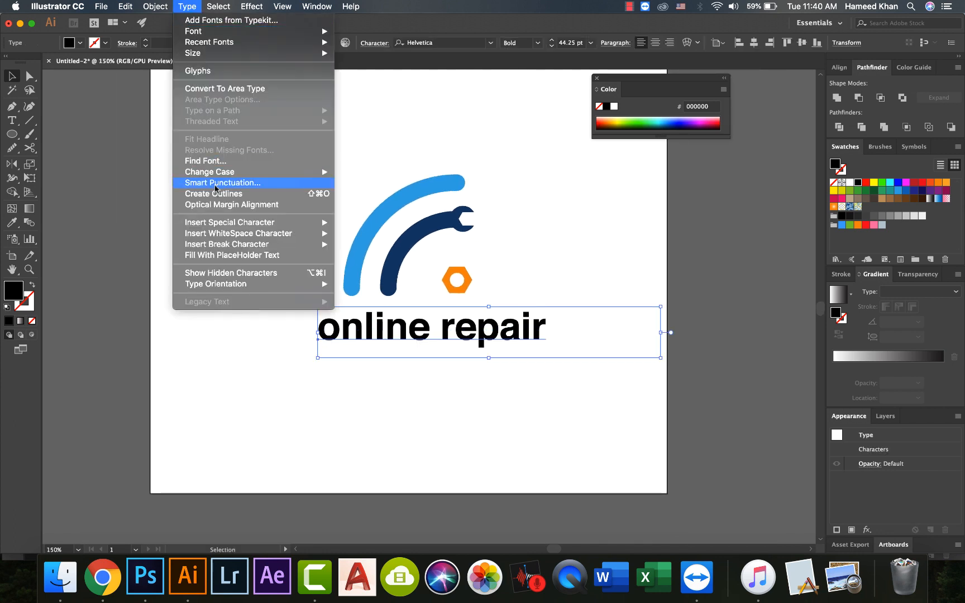
mouse_move(223, 171)
click(366, 170)
drag(465, 321, 401, 357)
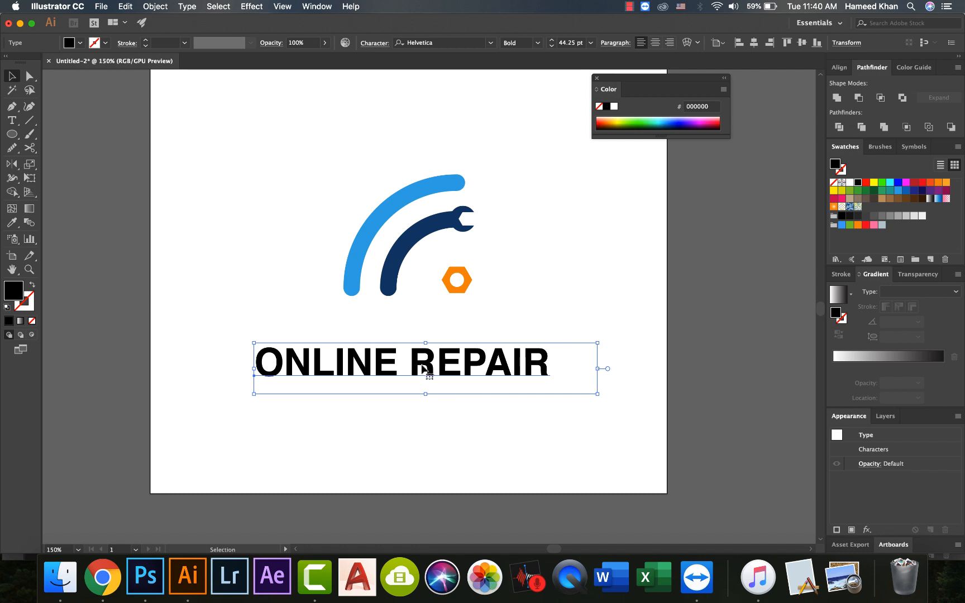
Delete the trailing blank characters after "ONLINE REPAIR".
key(t)
drag(549, 363, 608, 365)
key(BackSpace)
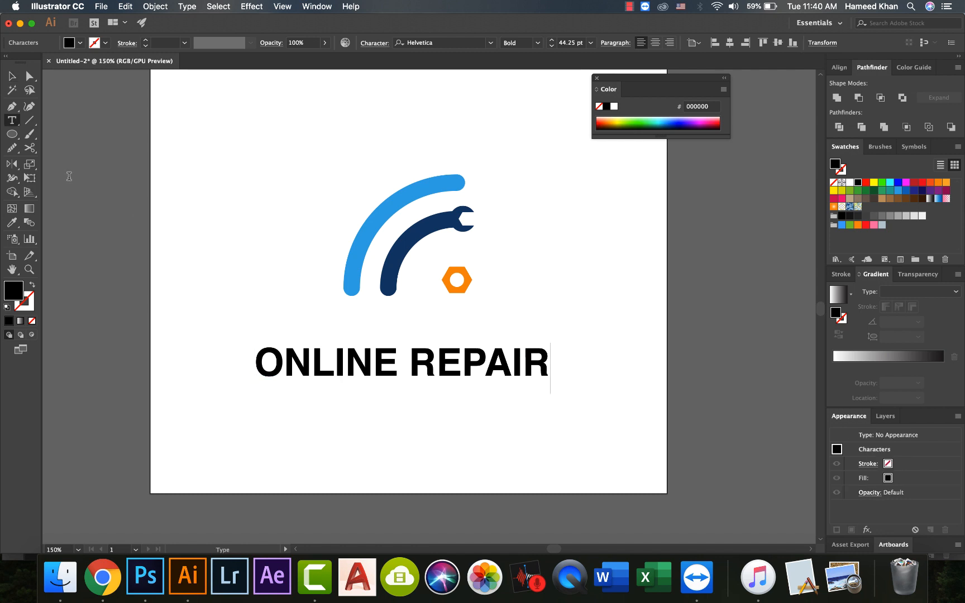
click(11, 78)
Widen the letter tracking of the "ONLINE REPAIR" text and place it just below the icon.
key(alt+Right)
key(alt+Right)
key(alt+Right)
key(alt+Right)
key(alt+Right)
click(213, 218)
drag(341, 375, 346, 344)
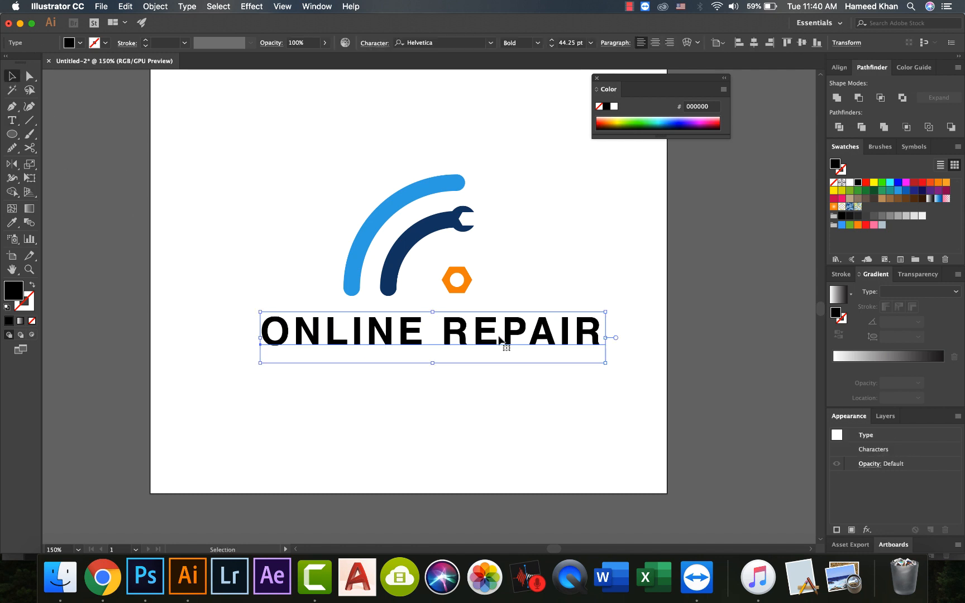
Scale the "ONLINE REPAIR" text proportionally to about 35 pt beneath the icon.
drag(605, 337, 548, 338)
click(546, 363)
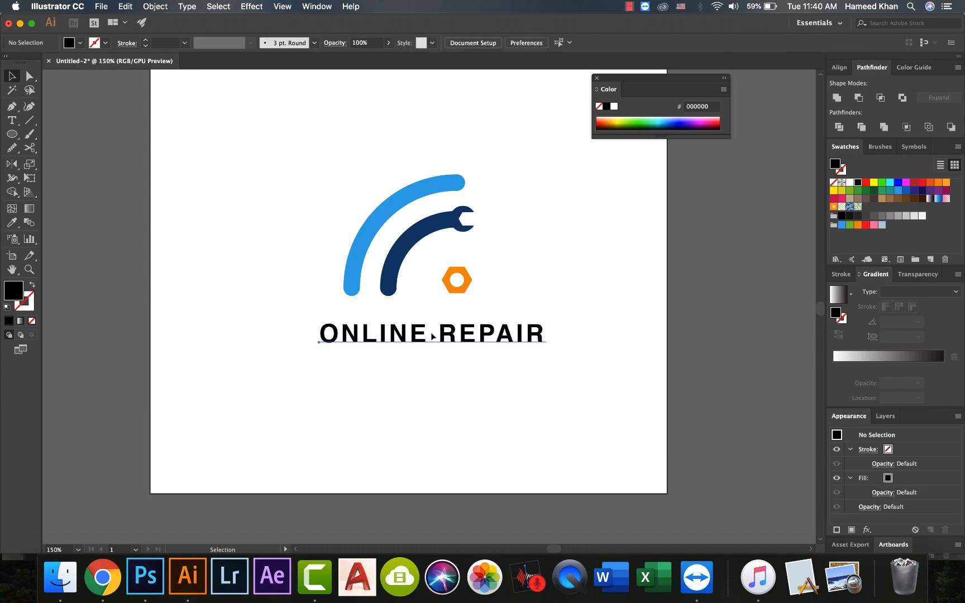
click(433, 337)
drag(317, 354, 295, 373)
click(304, 372)
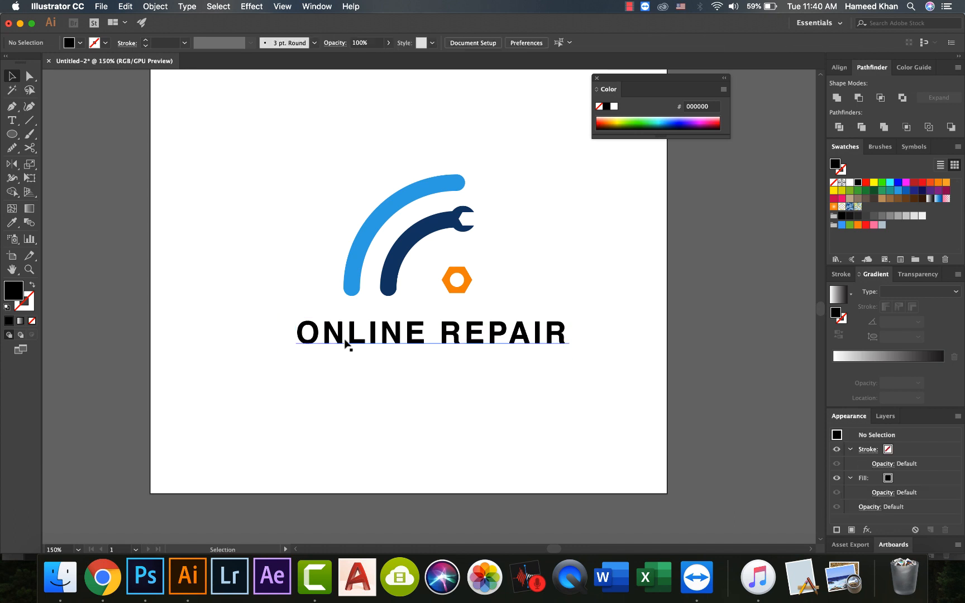
Duplicate the "ONLINE REPAIR" text directly below and replace the copy's wording with "WE REPAIR ALMOST EVERYTHING".
drag(347, 338, 344, 375)
double_click(344, 375)
key(super+a)
text(we)
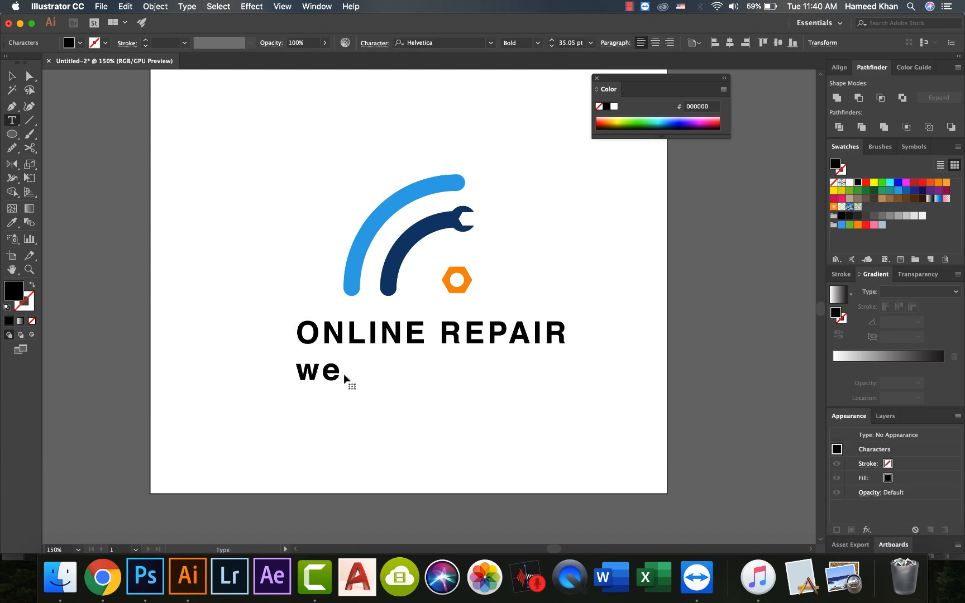
key(BackSpace)
key(BackSpace)
text(WE REPAIR)
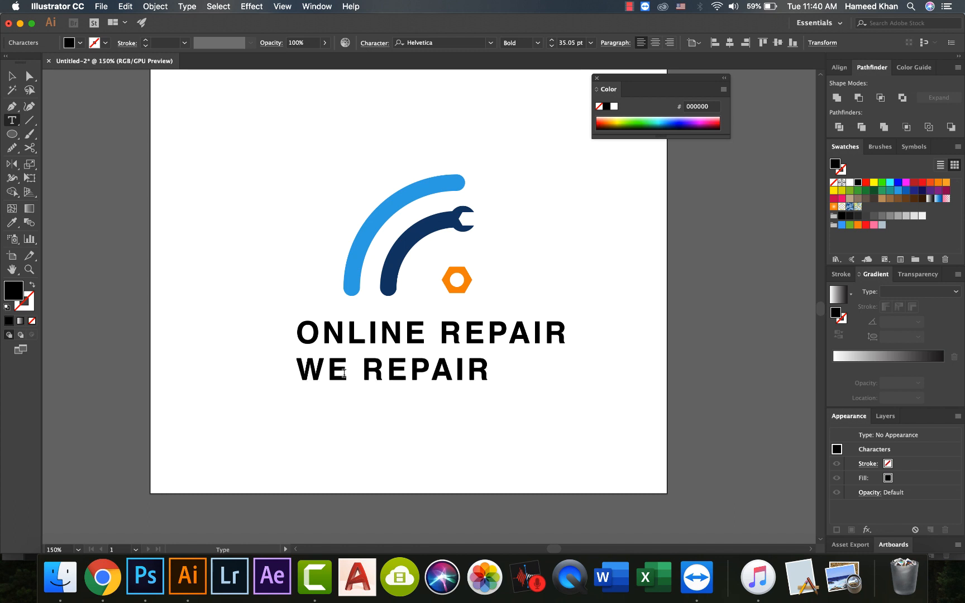
text( ALMOST EVERYTHING)
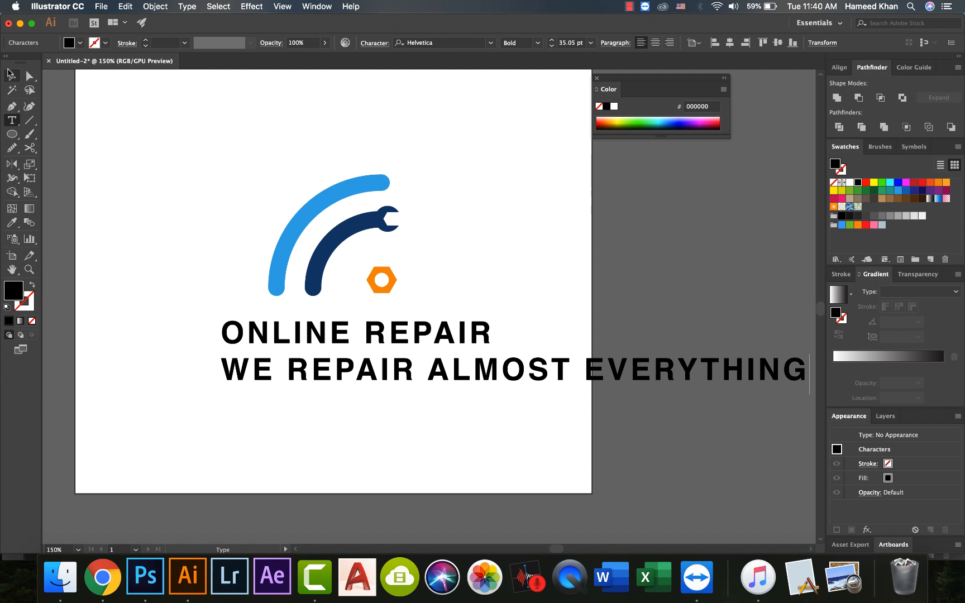
key(Escape)
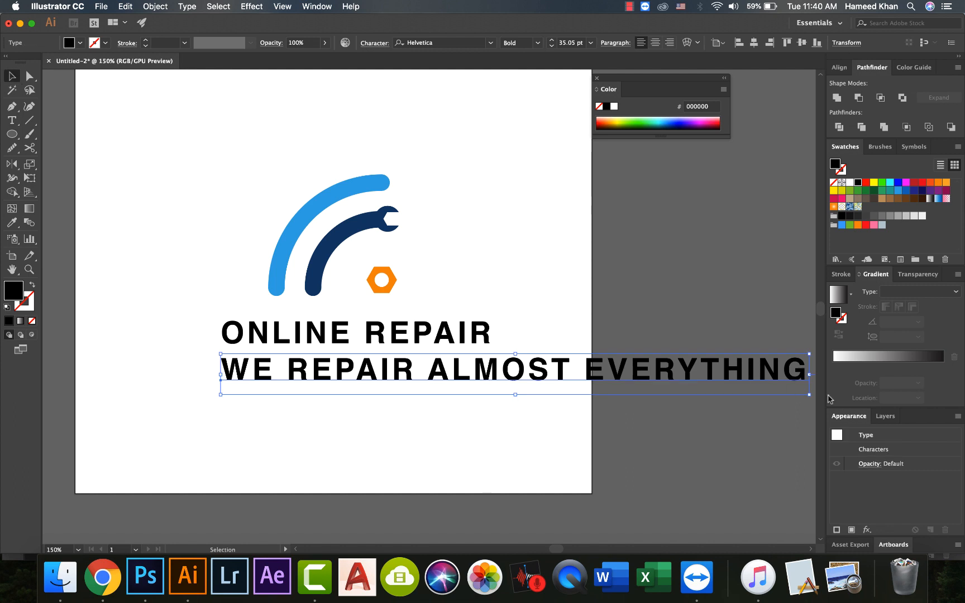
Scale the tagline down proportionally to about 12.6 pt and place it under the company name.
drag(809, 375, 457, 386)
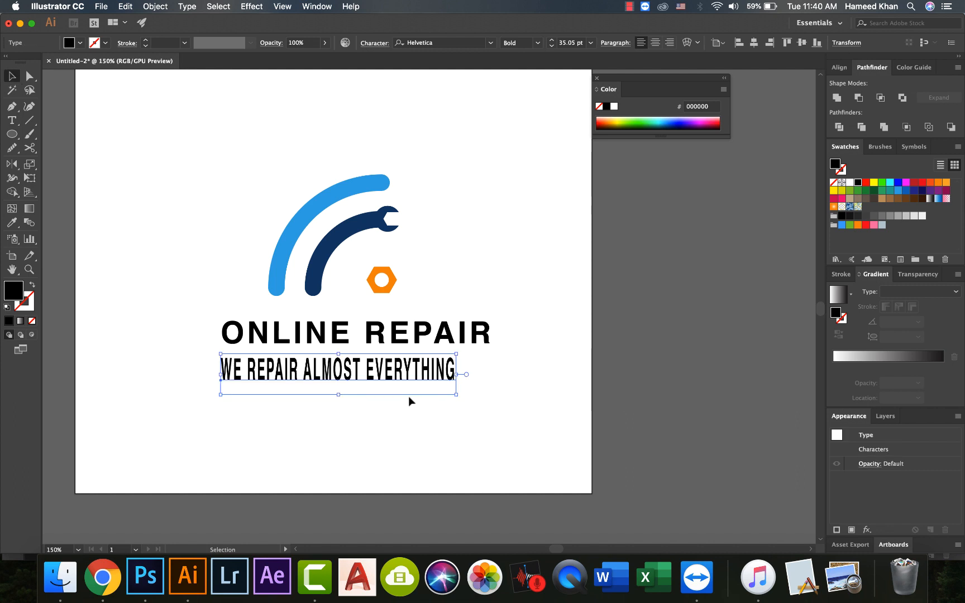
key(super+z)
drag(809, 376, 442, 391)
click(327, 384)
drag(326, 379, 357, 379)
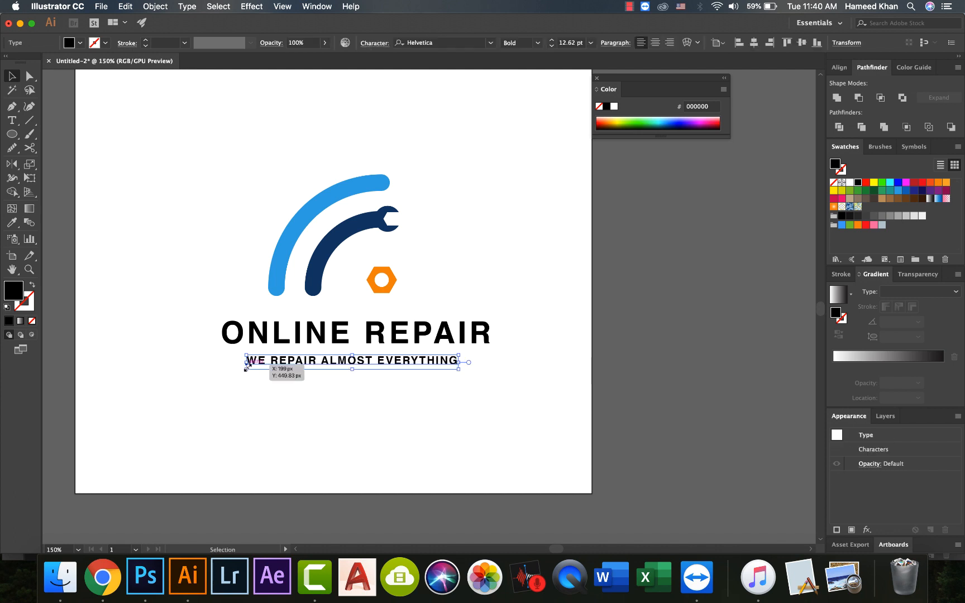
Widen the tagline's letter tracking and enlarge it to about 13.6 pt.
key(alt+Right)
key(alt+Right)
key(alt+Right)
drag(245, 370, 228, 371)
click(328, 387)
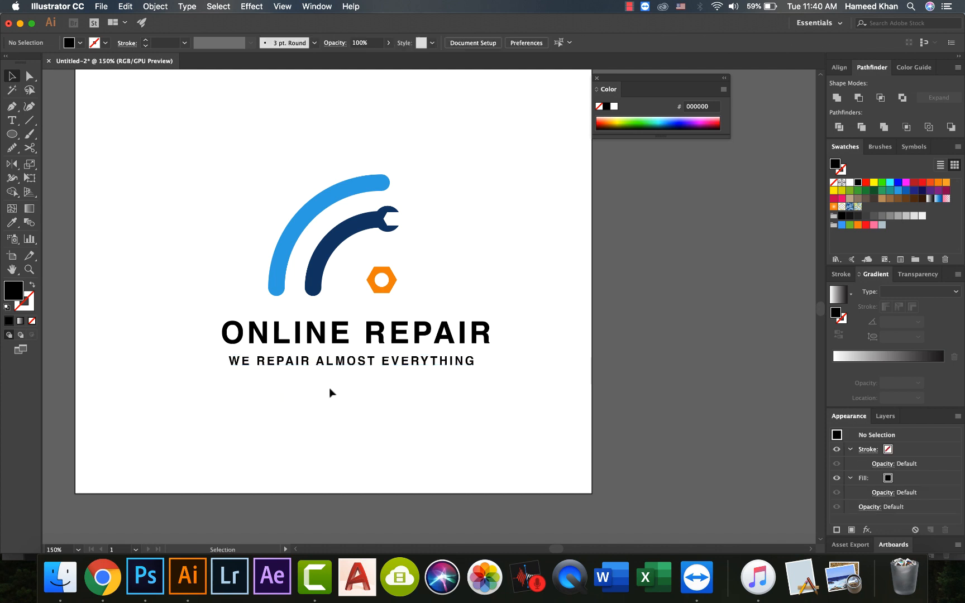
Align the company name and the tagline to each other by their horizontal centres.
drag(329, 387, 306, 333)
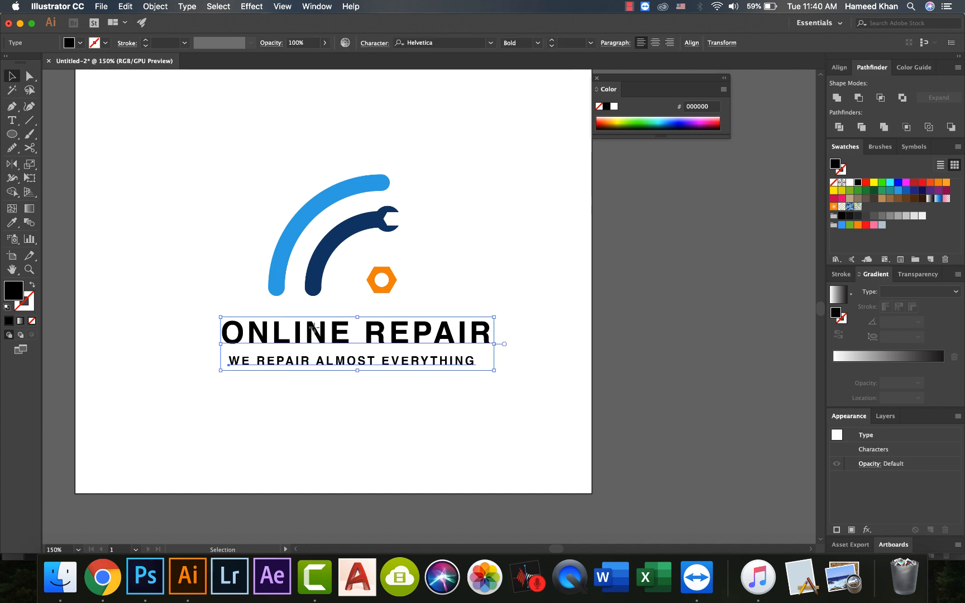
click(839, 68)
click(855, 97)
click(396, 423)
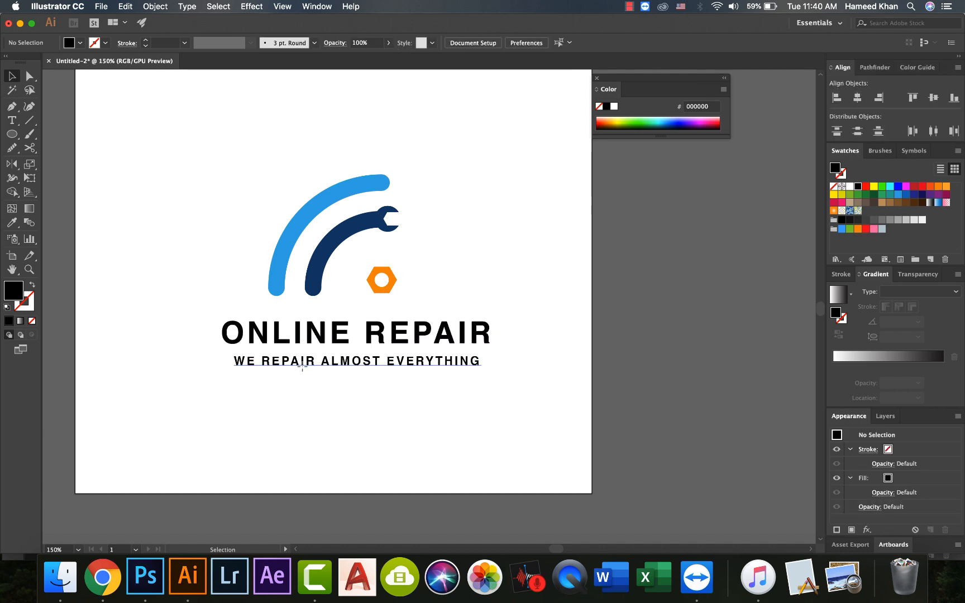
Nudge the tagline up three increments, closer to the company name.
click(305, 365)
key(Up)
key(Up)
key(Up)
click(306, 373)
Recolour the tagline grey (737373) by sampling with the Eyedropper.
click(331, 356)
key(i)
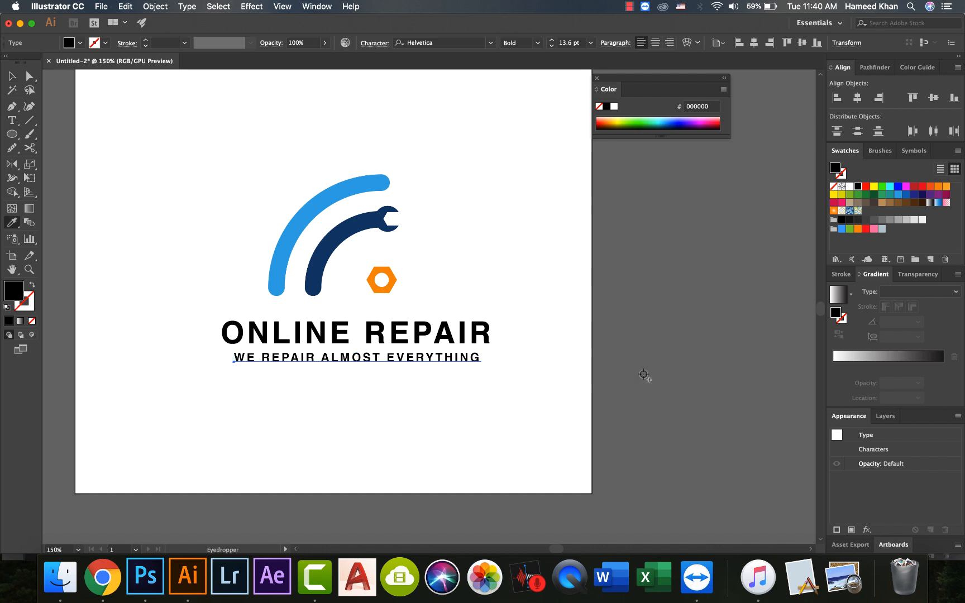
shift+click(642, 377)
key(v)
click(429, 391)
Group the company name with the tagline and centre the group horizontally on the artboard.
drag(363, 398, 316, 353)
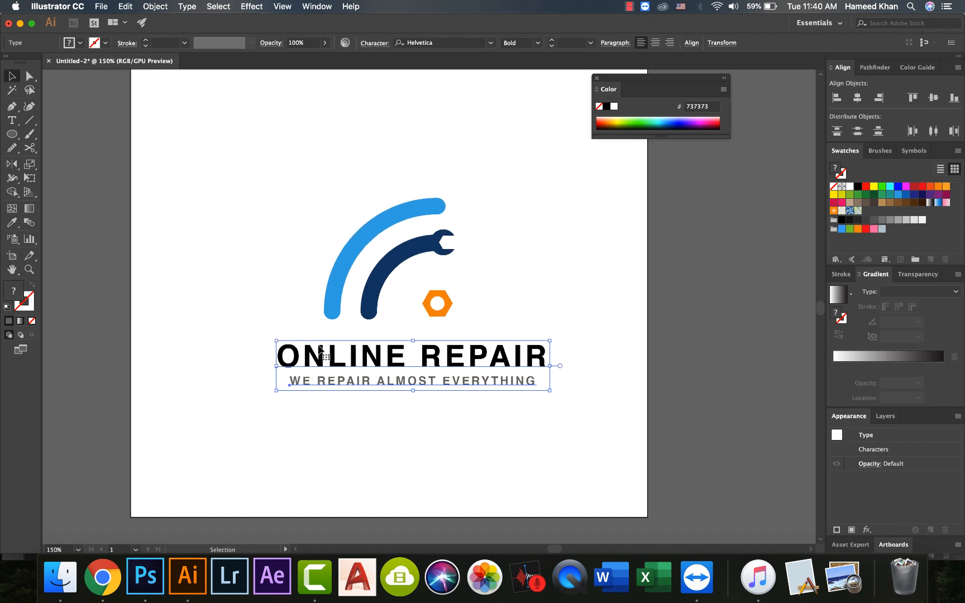
key(super+g)
click(752, 43)
click(558, 189)
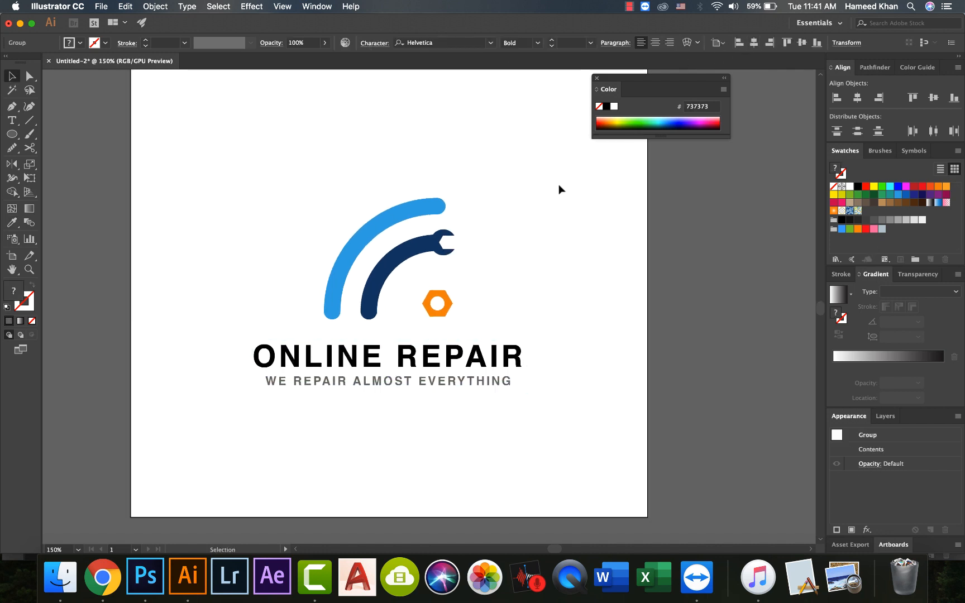
Group the icon with the lettering and centre the whole logo vertically on the artboard.
key(super+minus)
key(super+minus)
drag(308, 237, 479, 385)
key(a)
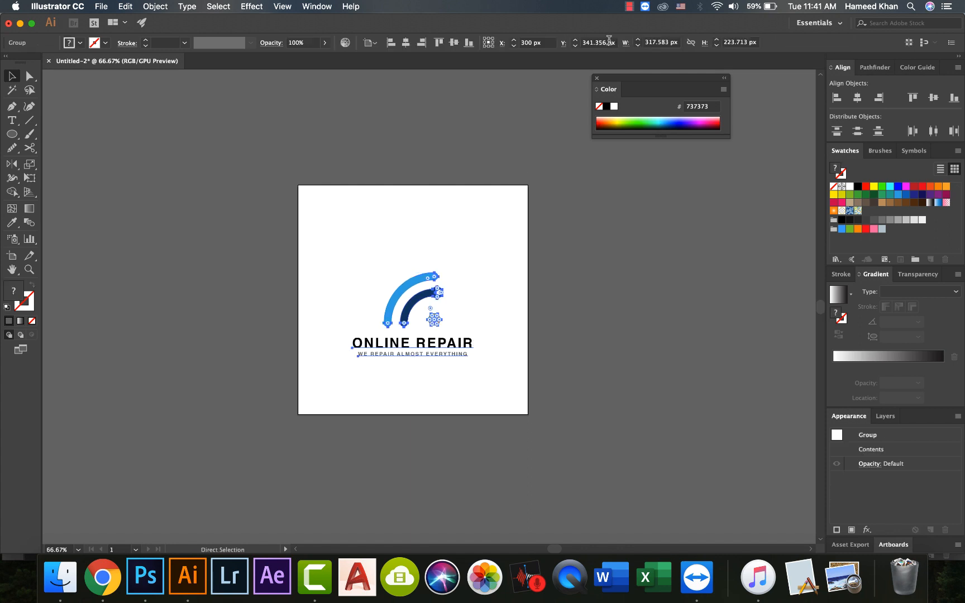
click(453, 42)
click(314, 188)
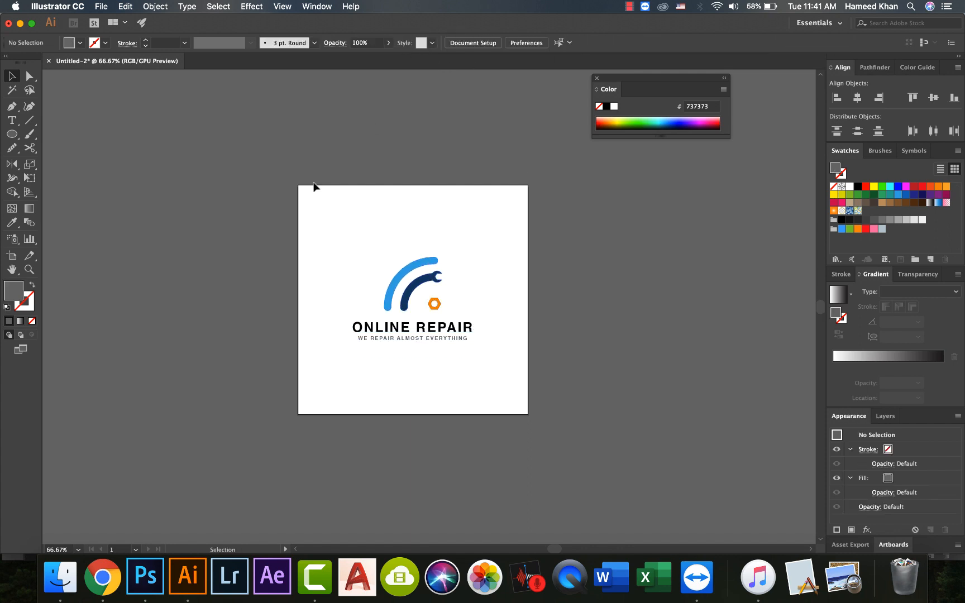
Close the floating Color panel and bring the artboard into closer view.
key(super+plus)
drag(255, 235, 215, 234)
click(595, 79)
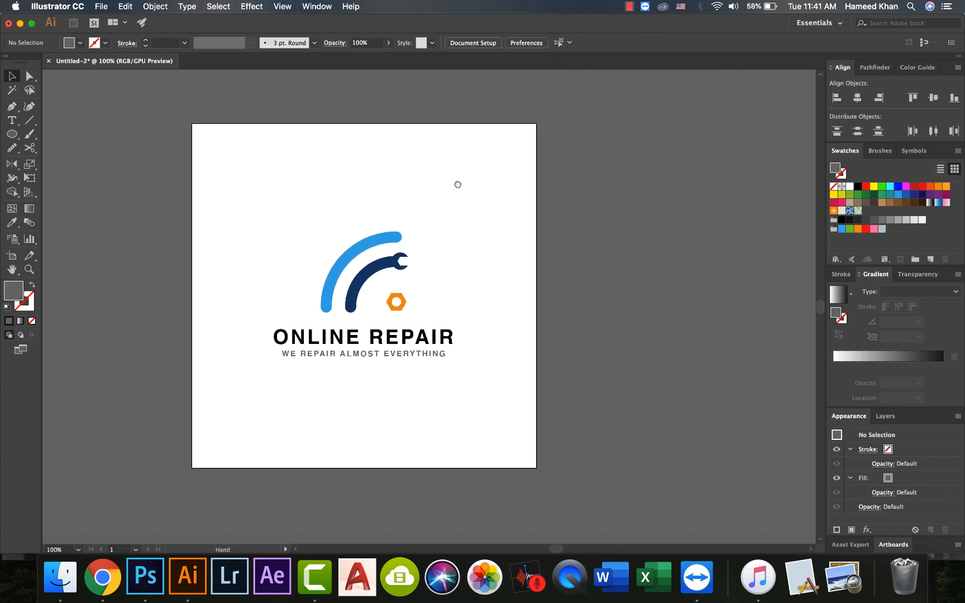
drag(456, 185, 496, 176)
key(z)
drag(452, 204, 465, 237)
key(v)
Enlarge only the icon inside the logo group proportionally, so the whole logo is about 261 px high.
double_click(457, 260)
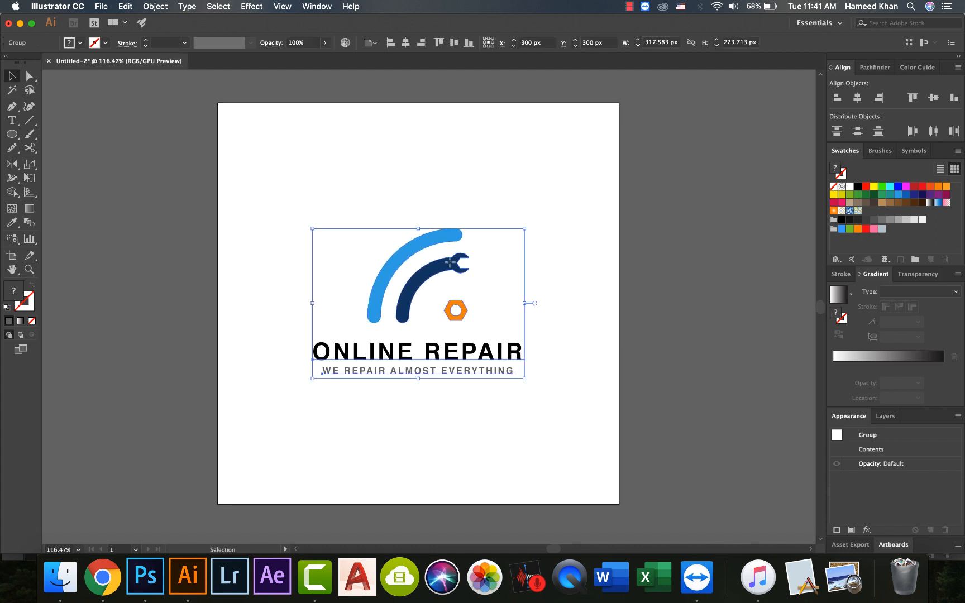
drag(416, 228, 404, 209)
double_click(286, 245)
Enlarge only the lettering inside the logo group proportionally to about 358 px wide.
click(350, 347)
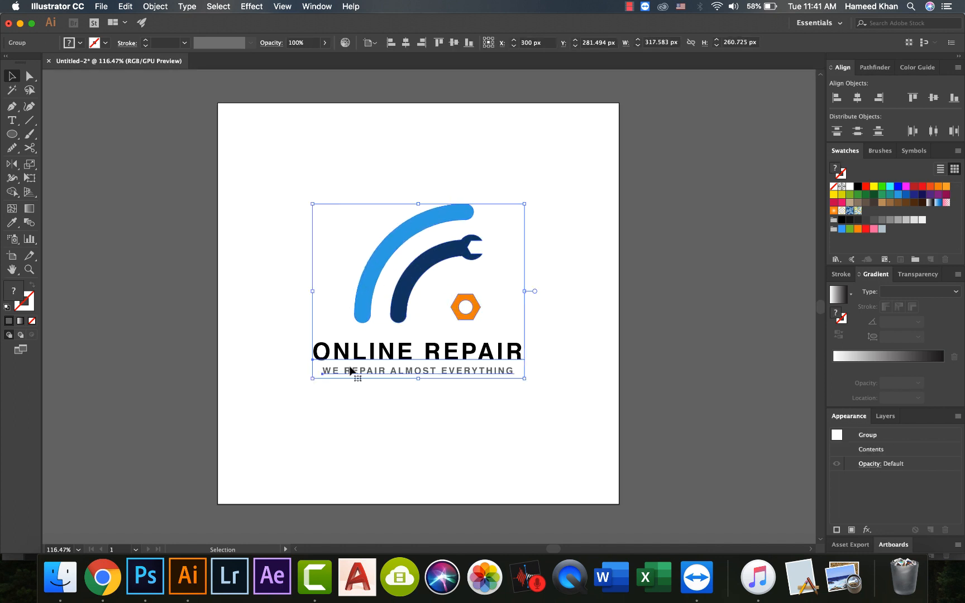
double_click(353, 373)
drag(310, 382, 299, 389)
double_click(310, 417)
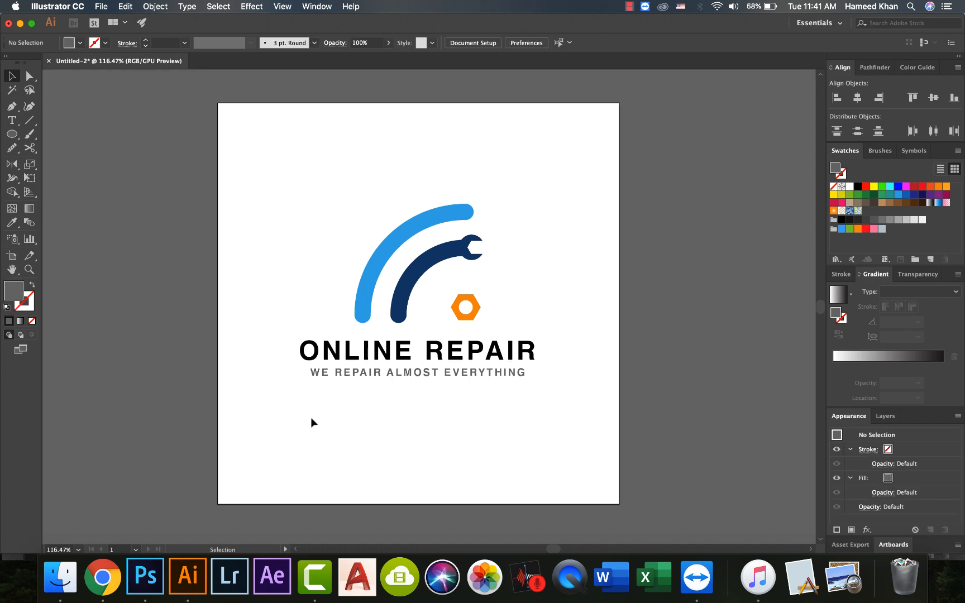
Scale the complete logo down slightly and centre it vertically on the artboard.
click(402, 296)
drag(530, 206, 527, 212)
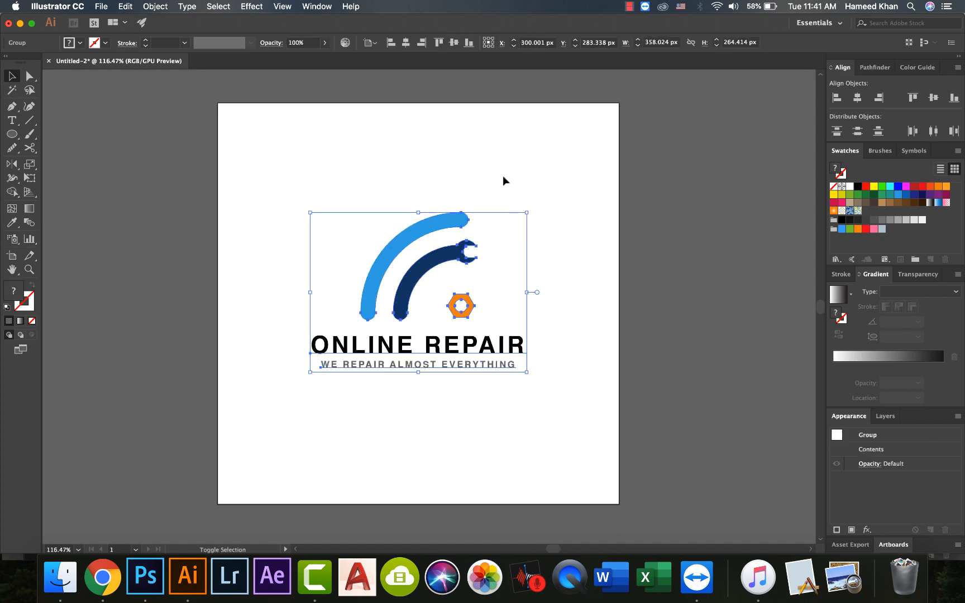
click(469, 42)
click(453, 43)
click(262, 174)
key(super+1)
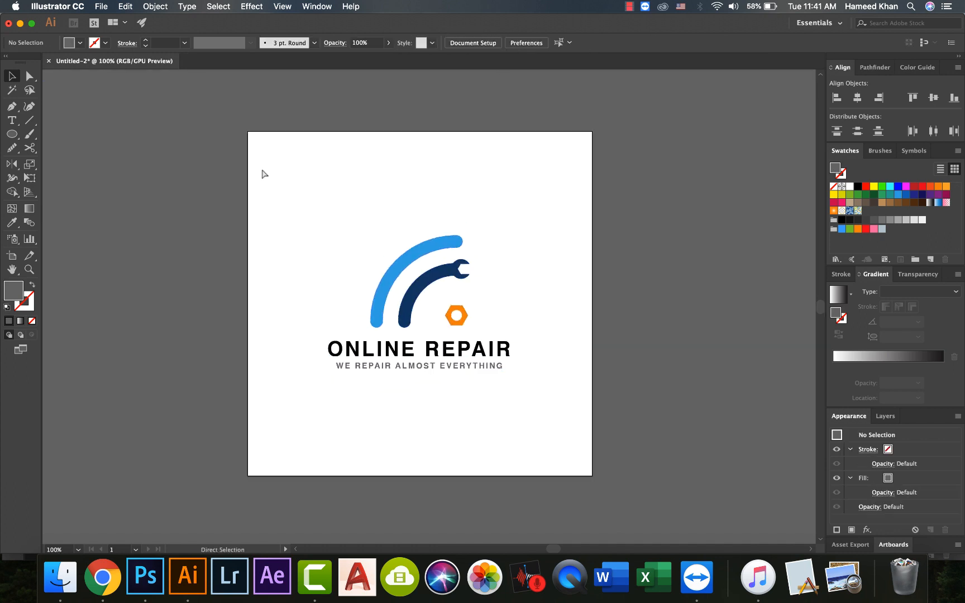
Switch to Chrome, browse the reference post's logo and mockup images, and open the YouTube channel's video list.
click(103, 583)
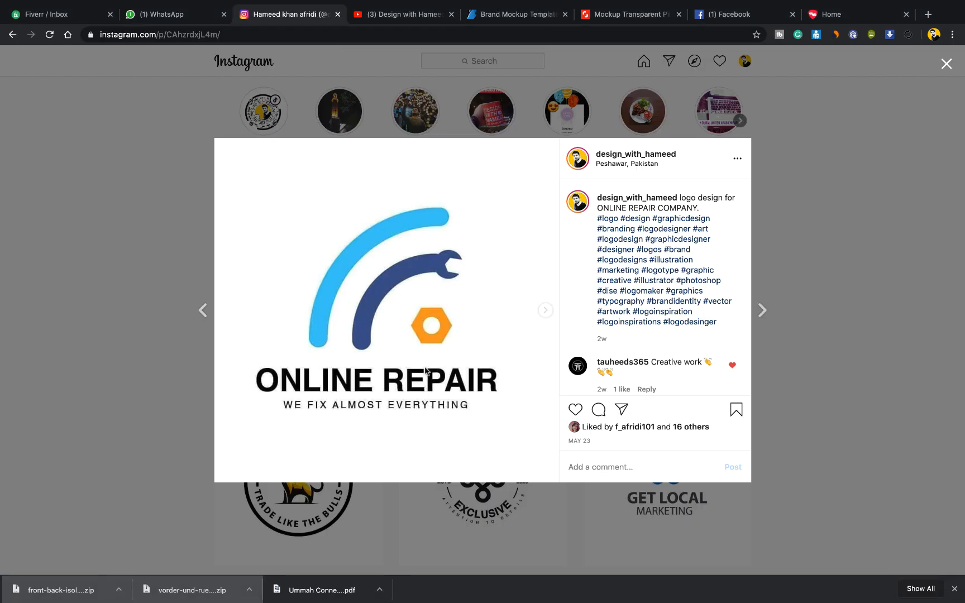
click(545, 310)
click(545, 310)
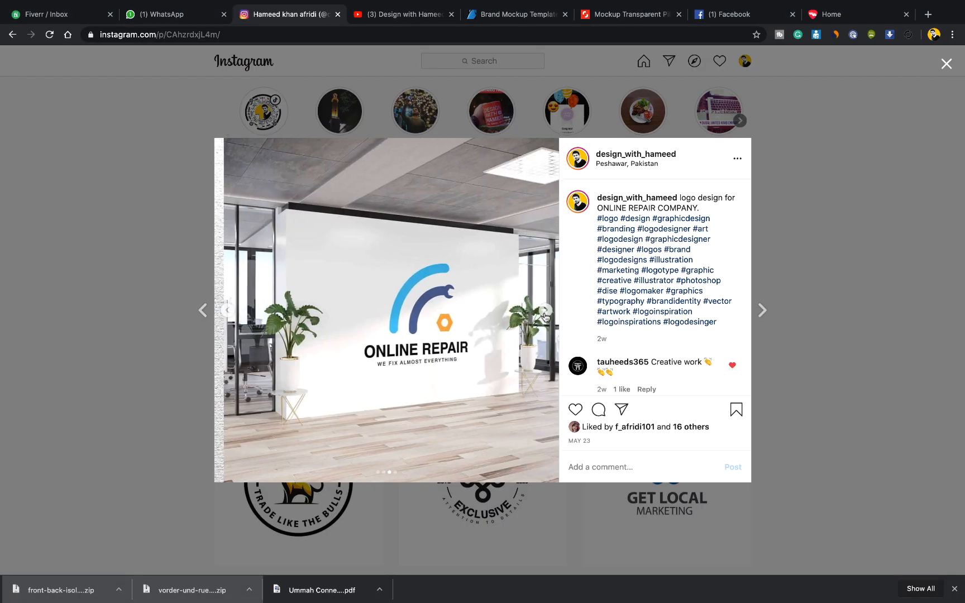
click(545, 311)
click(545, 311)
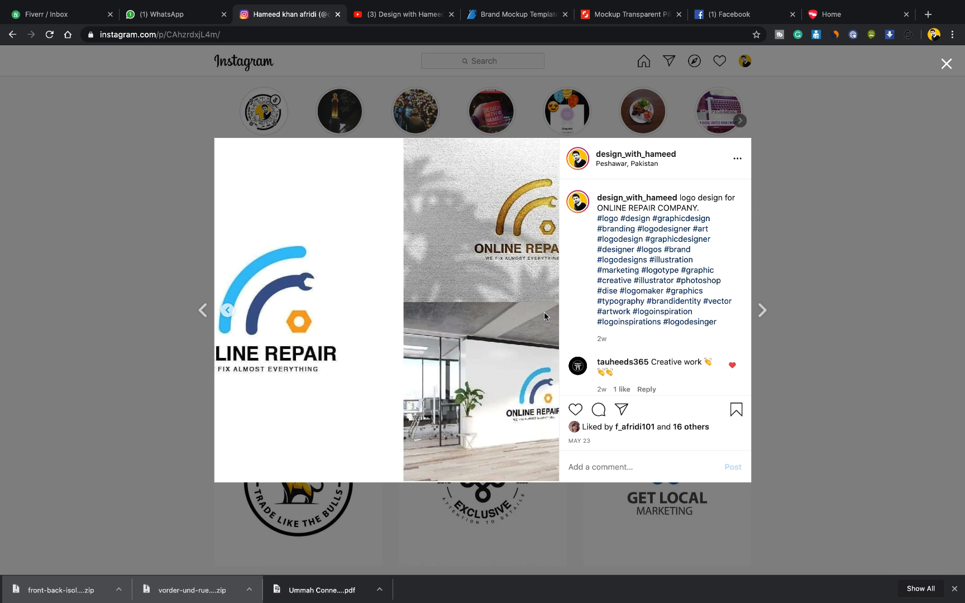
click(362, 14)
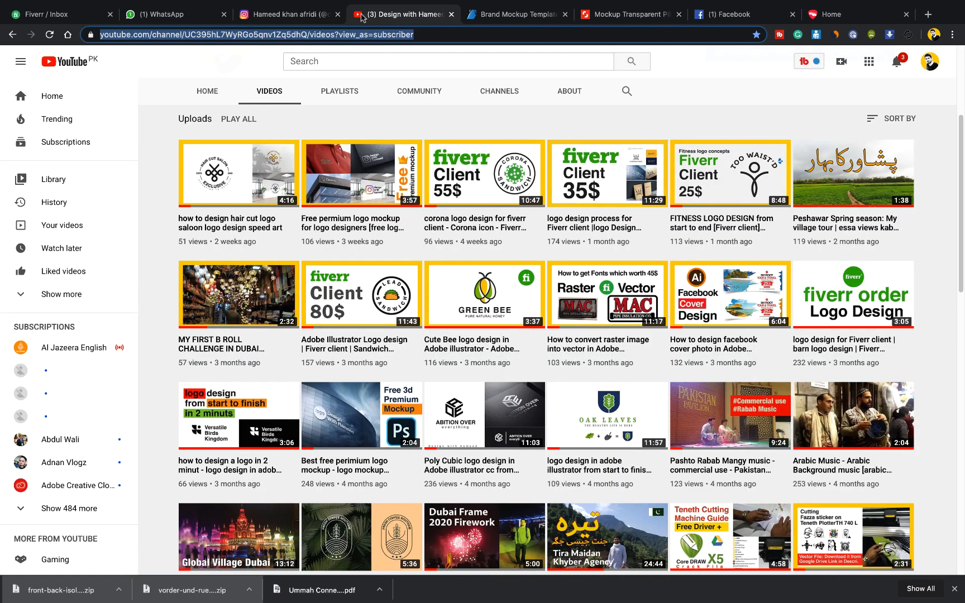